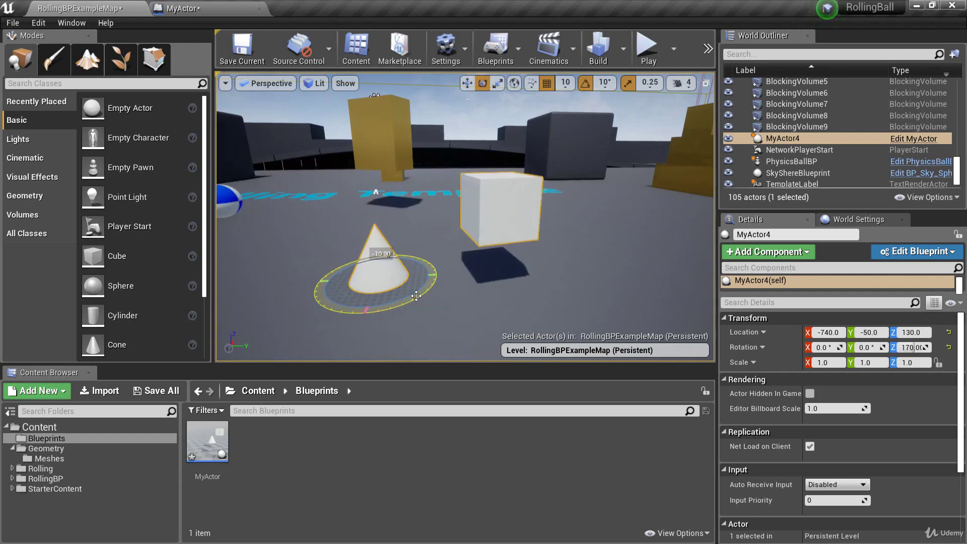
Scale the selected MyActor4 instance non-uniformly to X 5.75, Y 4.0 and Z 3.0.
{"action": "key", "text": "r"}
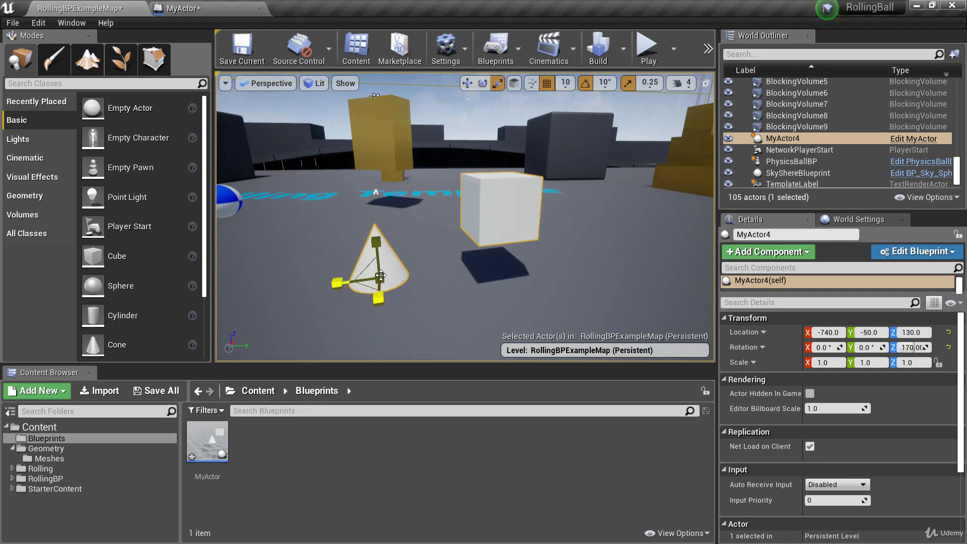
{"action": "left_click_drag", "start_coordinate": [379, 283], "coordinate": [466, 307]}
{"action": "mouse_move", "coordinate": [406, 285]}
{"action": "right_mouse_down"}
{"action": "mouse_move", "coordinate": [406, 303]}
{"action": "mouse_move", "coordinate": [406, 285]}
{"action": "right_mouse_up"}
{"action": "left_click_drag", "start_coordinate": [399, 291], "coordinate": [429, 317]}
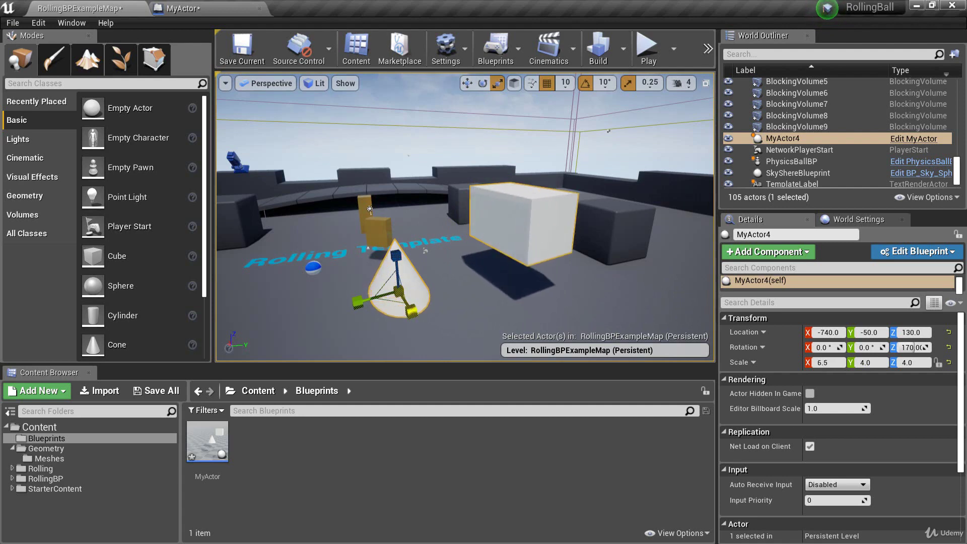
{"action": "mouse_move", "coordinate": [396, 255]}
{"action": "left_mouse_down"}
{"action": "mouse_move", "coordinate": [396, 241]}
{"action": "mouse_move", "coordinate": [397, 270]}
{"action": "left_mouse_up"}
{"action": "right_click_drag", "start_coordinate": [397, 269], "coordinate": [408, 270]}
{"action": "mouse_move", "coordinate": [490, 306]}
{"action": "right_mouse_down"}
{"action": "mouse_move", "coordinate": [476, 309]}
{"action": "mouse_move", "coordinate": [490, 305]}
{"action": "right_mouse_up"}
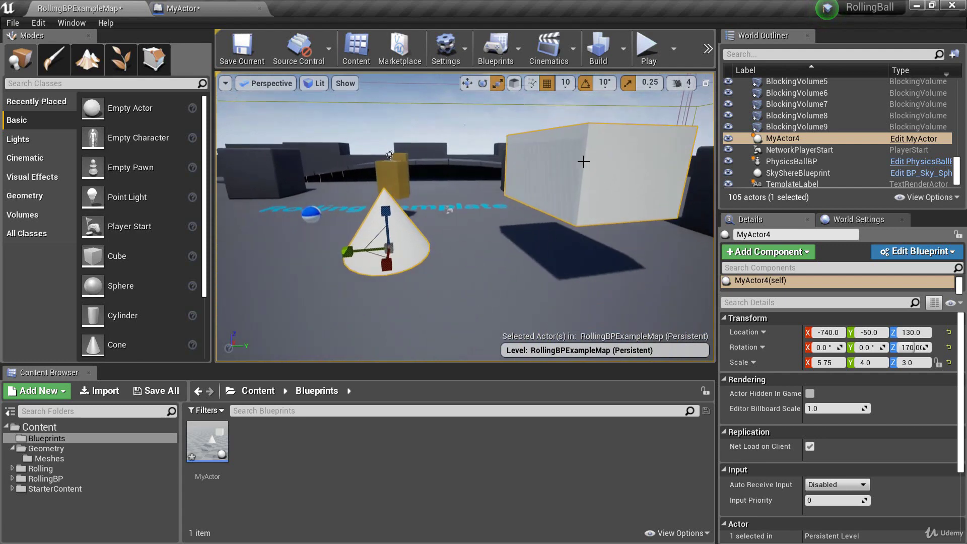
Move the MyActor4 instance in the level to X -1000, Y 0.
{"action": "mouse_move", "coordinate": [428, 247]}
{"action": "left_mouse_down"}
{"action": "mouse_move", "coordinate": [368, 245]}
{"action": "mouse_move", "coordinate": [412, 247]}
{"action": "left_mouse_up"}
{"action": "right_click_drag", "start_coordinate": [412, 247], "coordinate": [356, 248]}
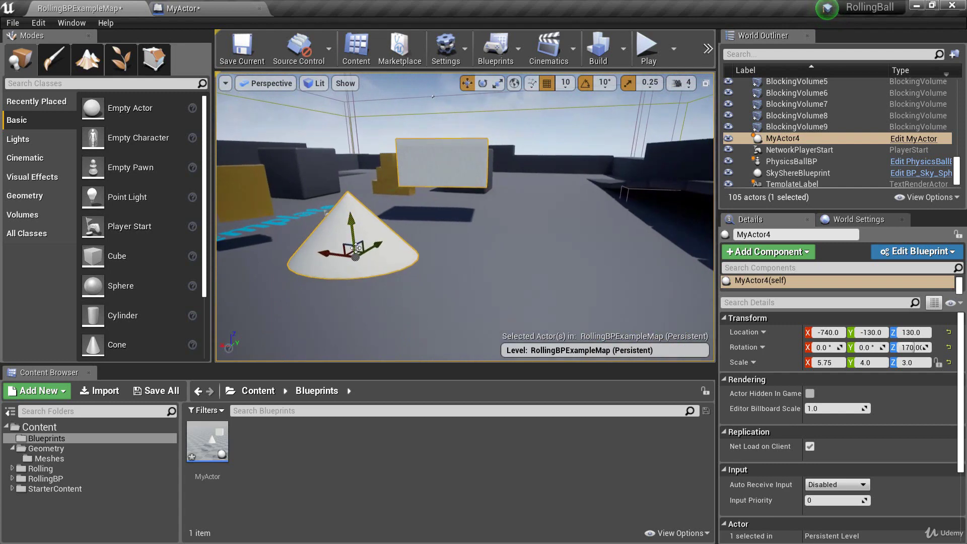
{"action": "left_click_drag", "start_coordinate": [347, 254], "coordinate": [402, 256]}
{"action": "mouse_move", "coordinate": [402, 257]}
{"action": "right_mouse_down"}
{"action": "mouse_move", "coordinate": [428, 256]}
{"action": "mouse_move", "coordinate": [327, 256]}
{"action": "mouse_move", "coordinate": [393, 256]}
{"action": "right_mouse_up"}
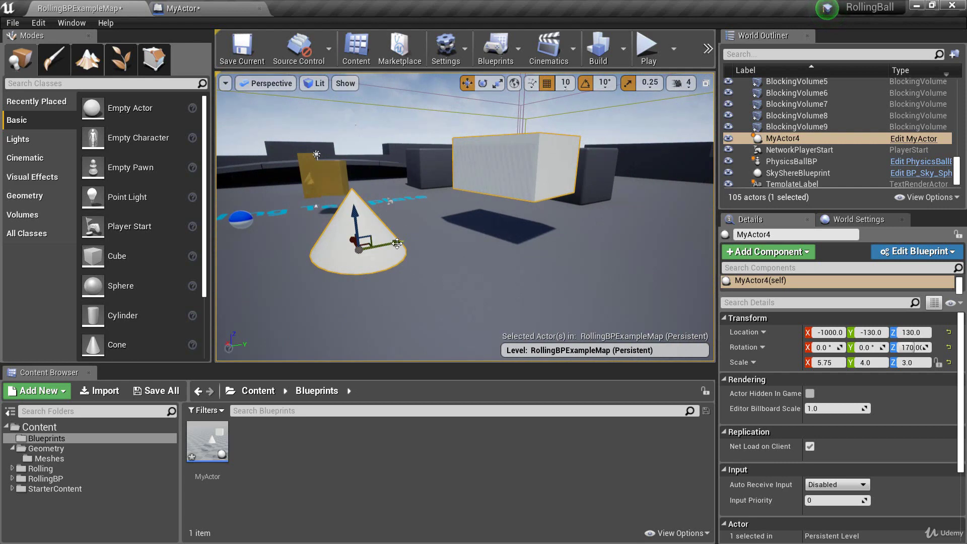
{"action": "left_click_drag", "start_coordinate": [397, 244], "coordinate": [422, 239]}
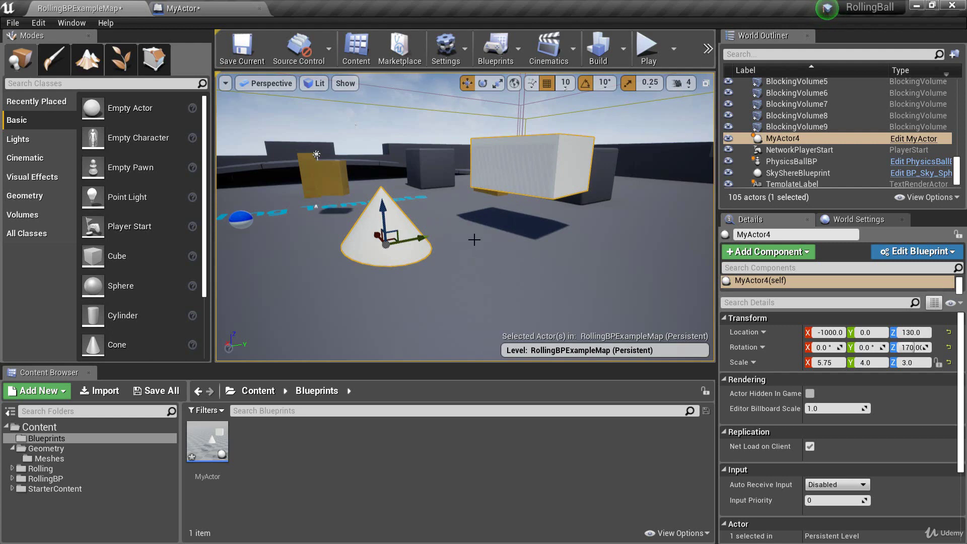
{"action": "mouse_move", "coordinate": [492, 259]}
{"action": "right_mouse_down"}
{"action": "mouse_move", "coordinate": [474, 259]}
{"action": "mouse_move", "coordinate": [493, 259]}
{"action": "right_mouse_up"}
Open the MyActor blueprint and raise its Cube component to Z 130.
{"action": "left_click", "coordinate": [207, 5]}
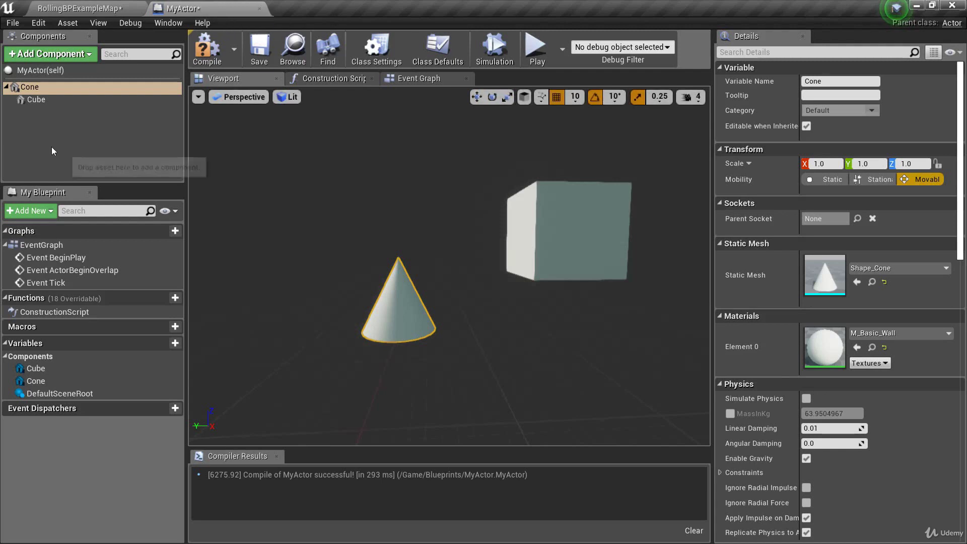
{"action": "left_click", "coordinate": [36, 99]}
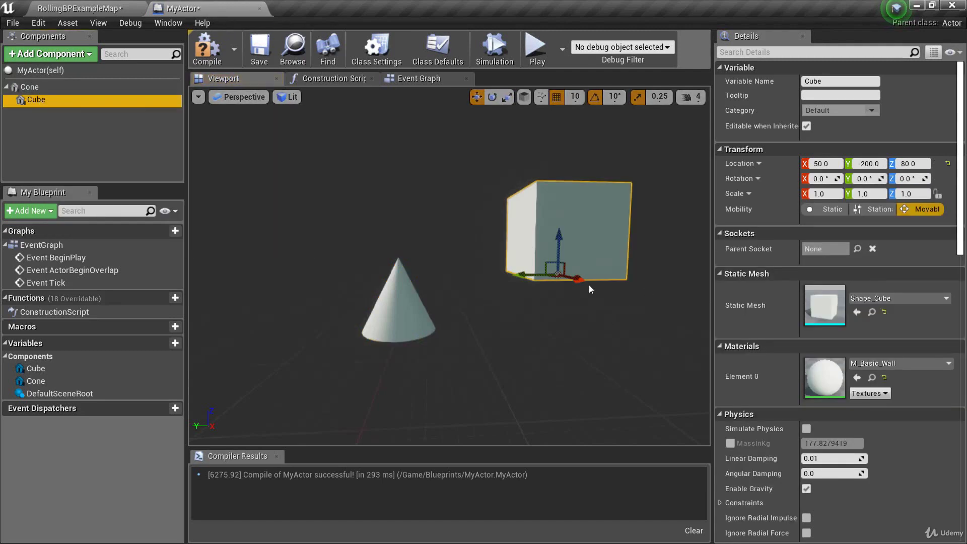
{"action": "left_click_drag", "start_coordinate": [558, 238], "coordinate": [558, 188]}
Scale the Cube component uniformly to 0.5 and rotate it to about X 25.4°, Y -37.2°, Z -16°.
{"action": "key", "text": "r"}
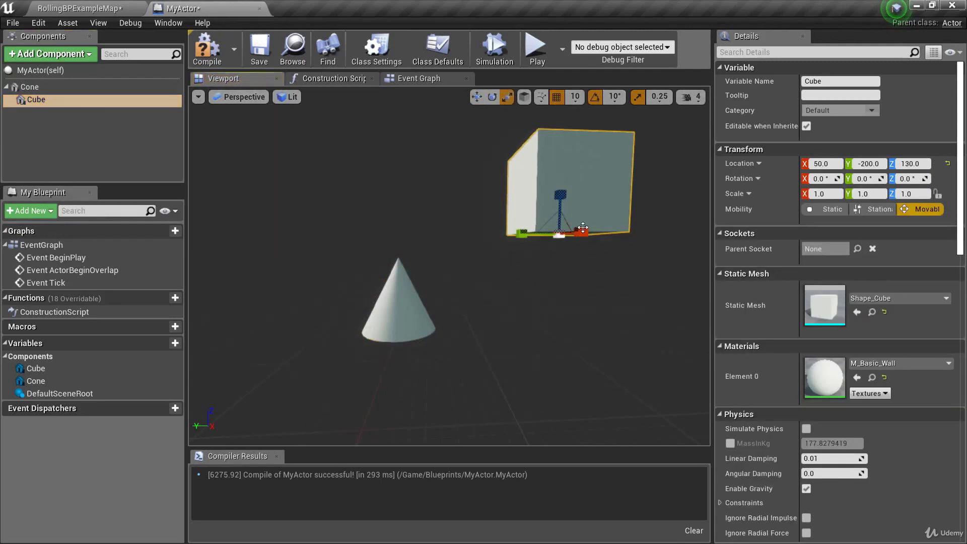
{"action": "left_click_drag", "start_coordinate": [558, 234], "coordinate": [562, 261]}
{"action": "key", "text": "e"}
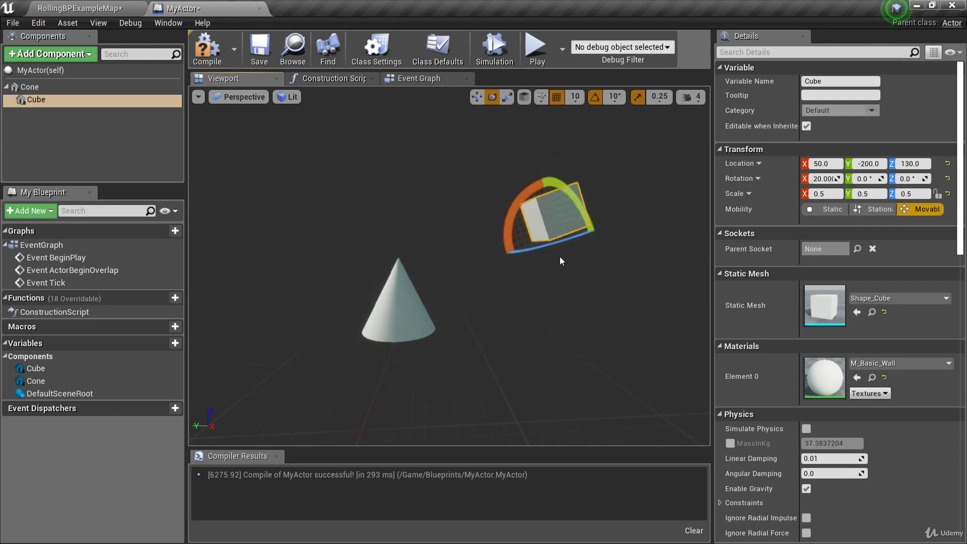
{"action": "left_click_drag", "start_coordinate": [566, 216], "coordinate": [580, 217]}
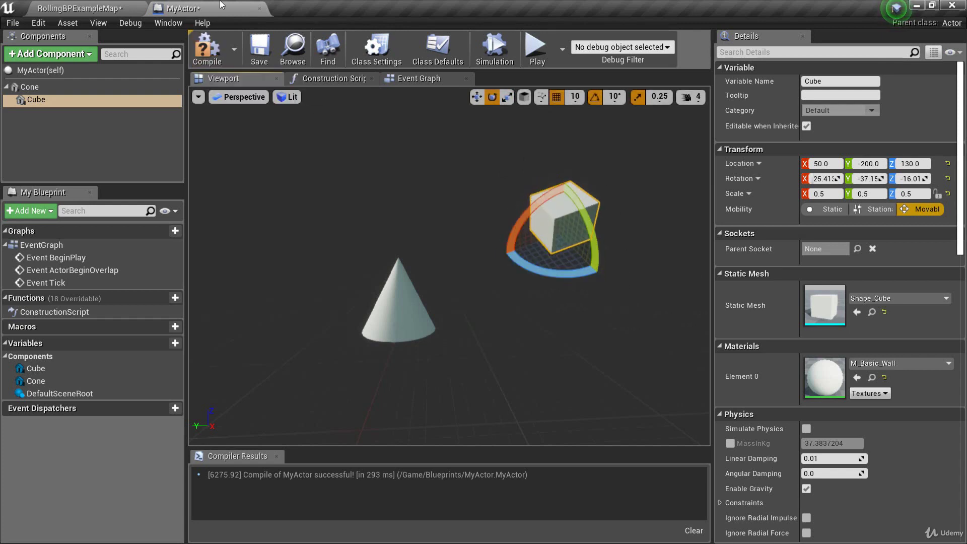
Return to the RollingBPExampleMap level and move the MyActor4 instance along Y to 10.
{"action": "left_click", "coordinate": [82, 7]}
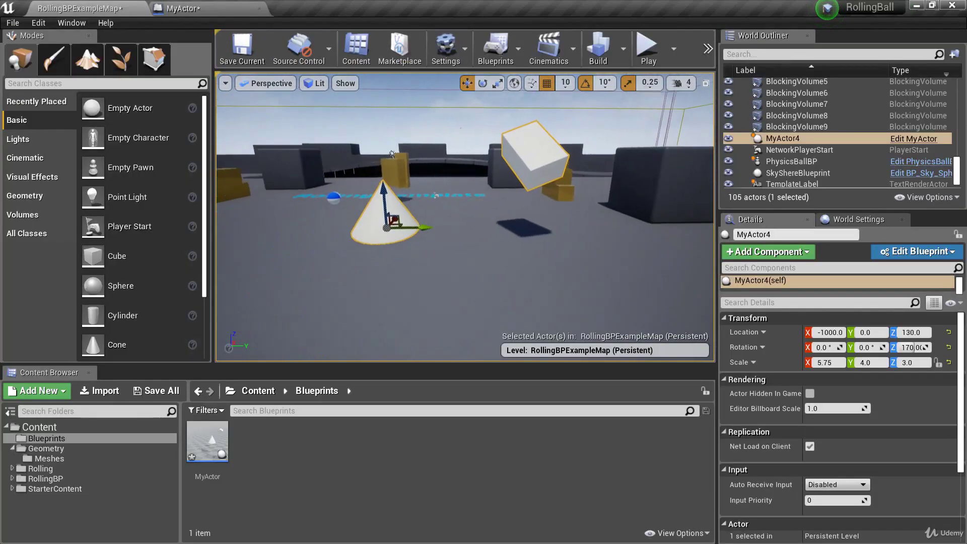
{"action": "left_click_drag", "start_coordinate": [556, 136], "coordinate": [548, 142]}
{"action": "left_click_drag", "start_coordinate": [467, 240], "coordinate": [451, 265]}
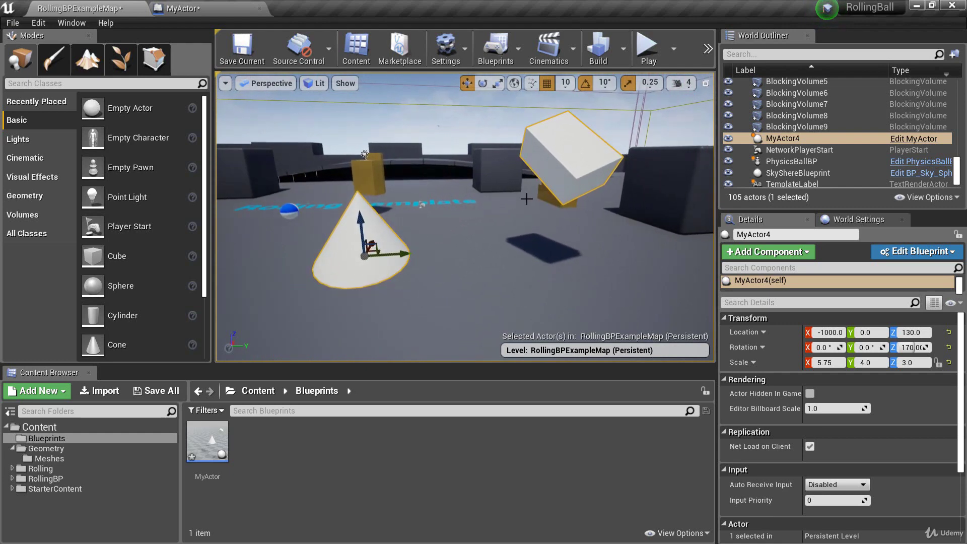
{"action": "mouse_move", "coordinate": [401, 256]}
{"action": "left_mouse_down"}
{"action": "mouse_move", "coordinate": [443, 256]}
{"action": "mouse_move", "coordinate": [374, 256]}
{"action": "mouse_move", "coordinate": [405, 256]}
{"action": "left_mouse_up"}
{"action": "left_click_drag", "start_coordinate": [465, 272], "coordinate": [433, 251]}
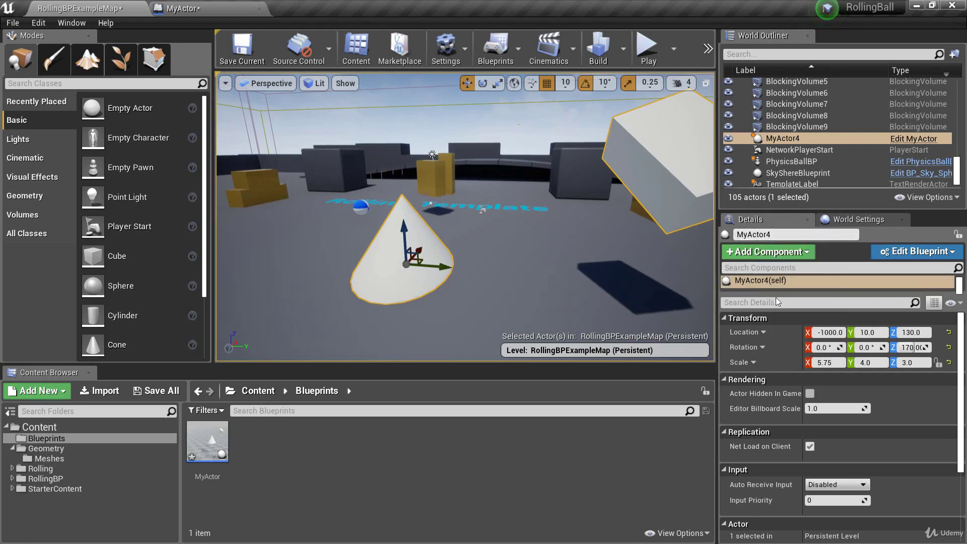
Enlarge the component list of MyActor4 to show its inherited Cone and Cube components.
{"action": "left_click_drag", "start_coordinate": [784, 294], "coordinate": [802, 352]}
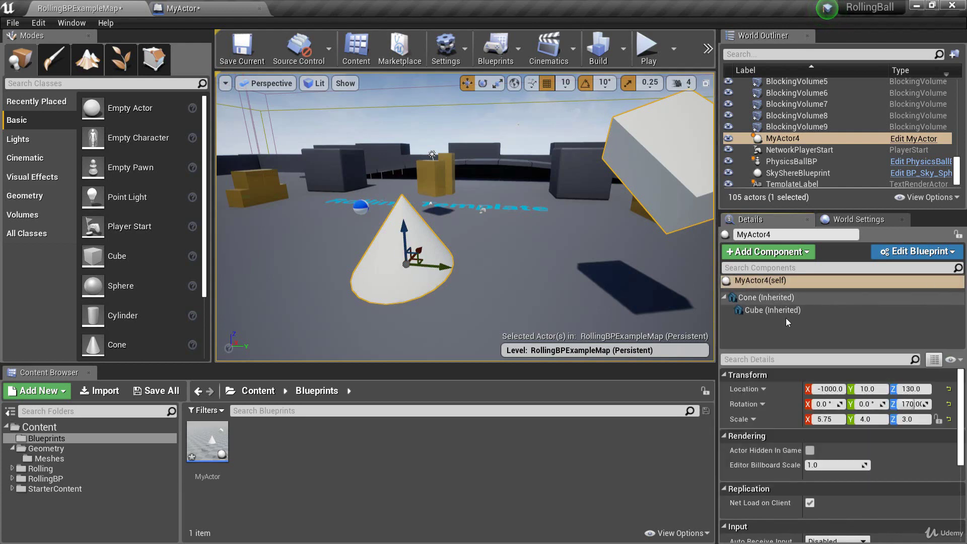
{"action": "key", "text": "s"}
{"action": "right_click_drag", "start_coordinate": [601, 286], "coordinate": [581, 270]}
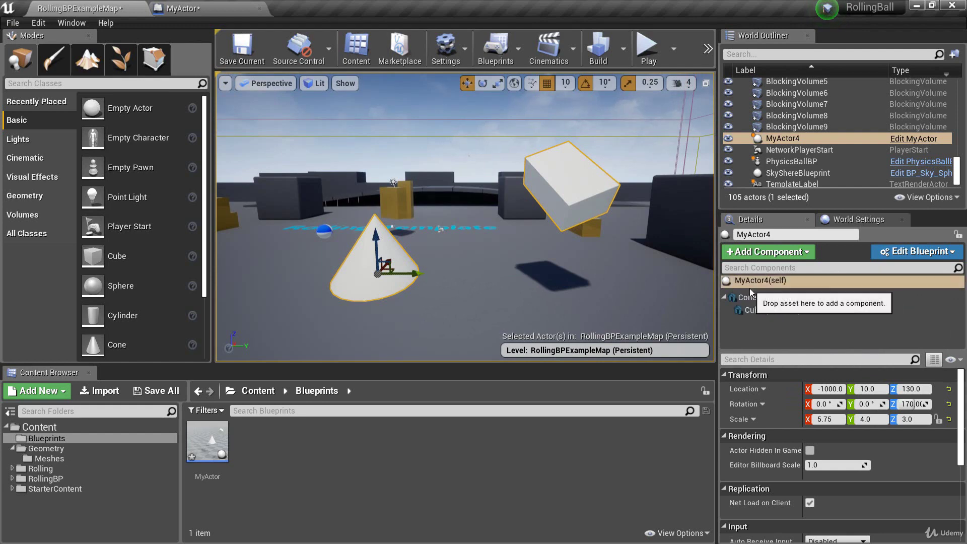
{"action": "right_click_drag", "start_coordinate": [515, 276], "coordinate": [544, 314]}
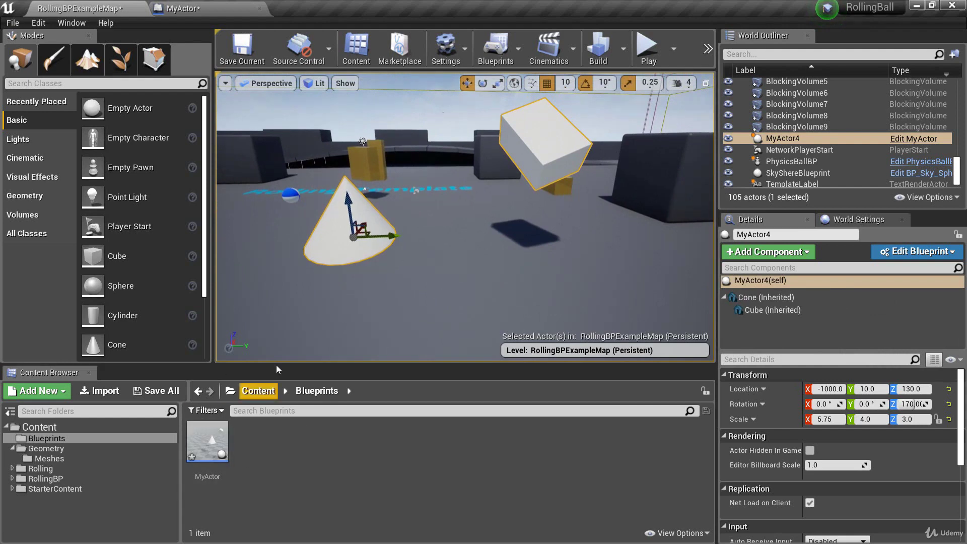
Place extra instances of the MyActor blueprint in front of the large cone and delete them again.
{"action": "left_click_drag", "start_coordinate": [207, 441], "coordinate": [544, 288]}
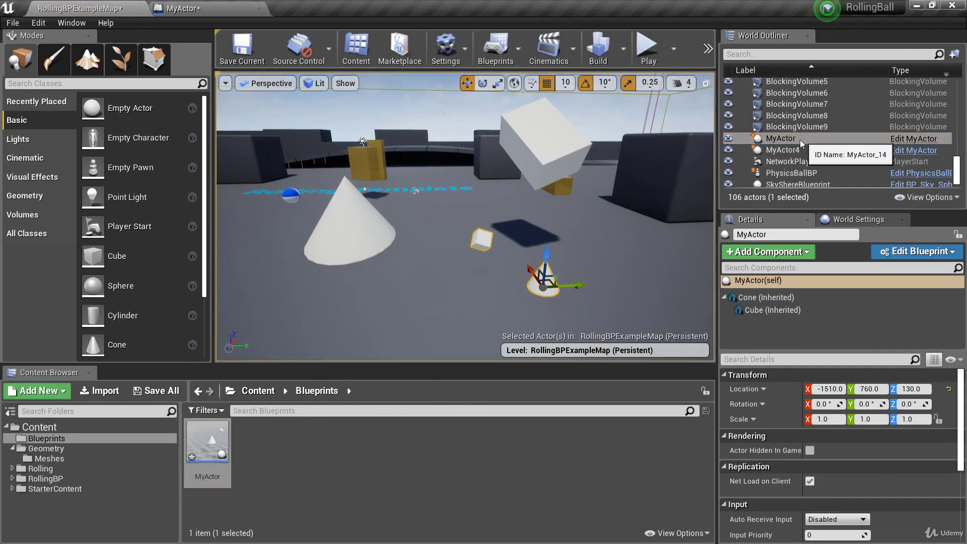
{"action": "left_click_drag", "start_coordinate": [217, 445], "coordinate": [470, 309]}
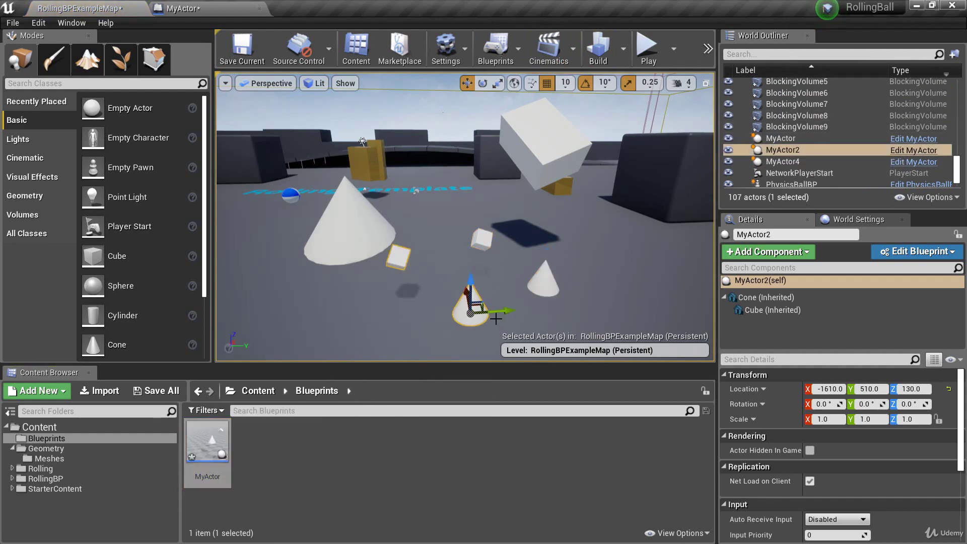
{"action": "key", "text": "Delete"}
{"action": "left_click", "coordinate": [544, 280]}
{"action": "key", "text": "Delete"}
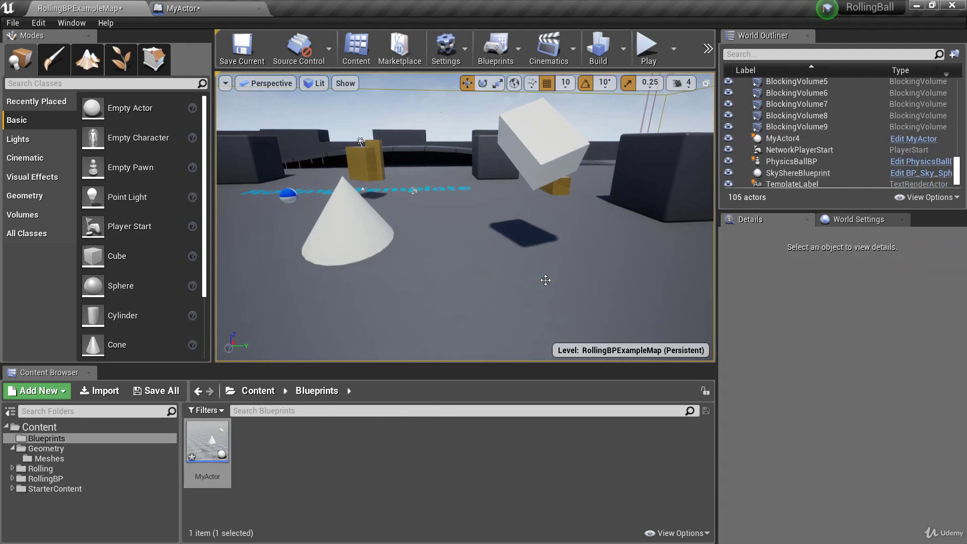
{"action": "left_click_drag", "start_coordinate": [207, 441], "coordinate": [378, 391]}
{"action": "key", "text": "Delete"}
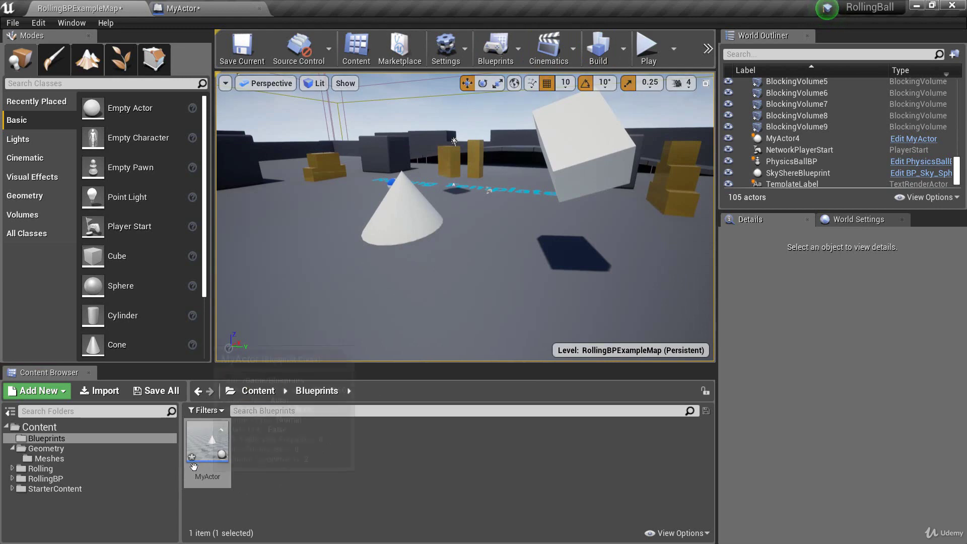
Select the whole MyActor4 instance and move it along Y to -280.
{"action": "left_click", "coordinate": [399, 220]}
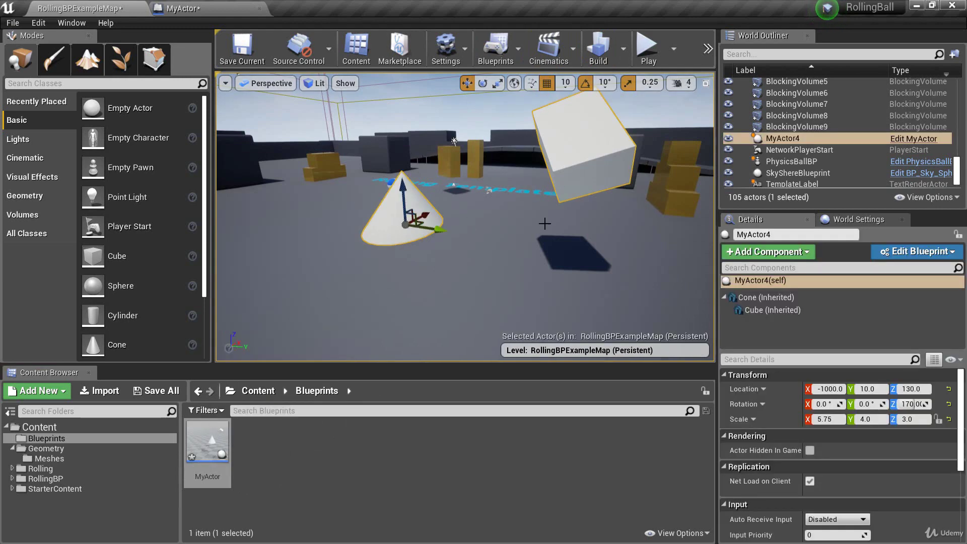
{"action": "left_click", "coordinate": [813, 139]}
{"action": "left_click_drag", "start_coordinate": [439, 230], "coordinate": [430, 229]}
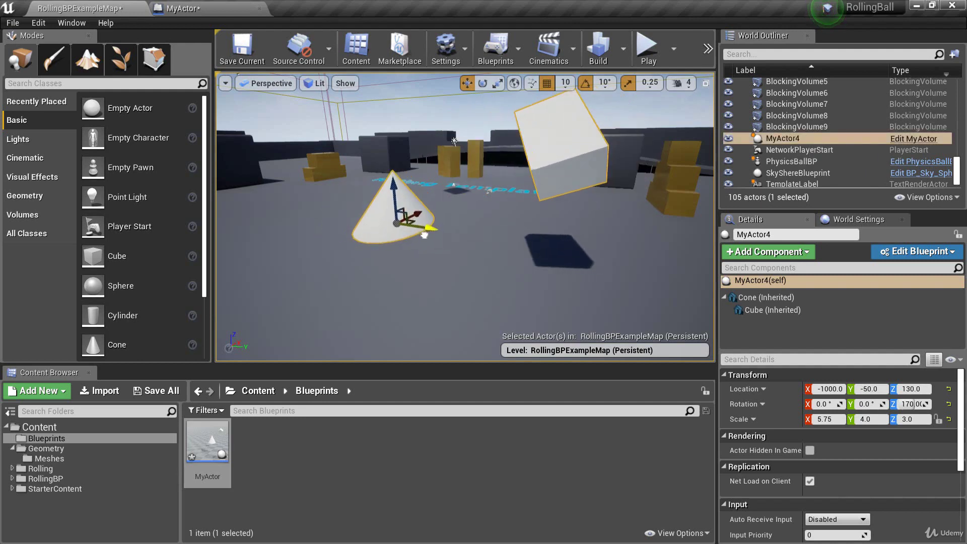
{"action": "left_click", "coordinate": [797, 141]}
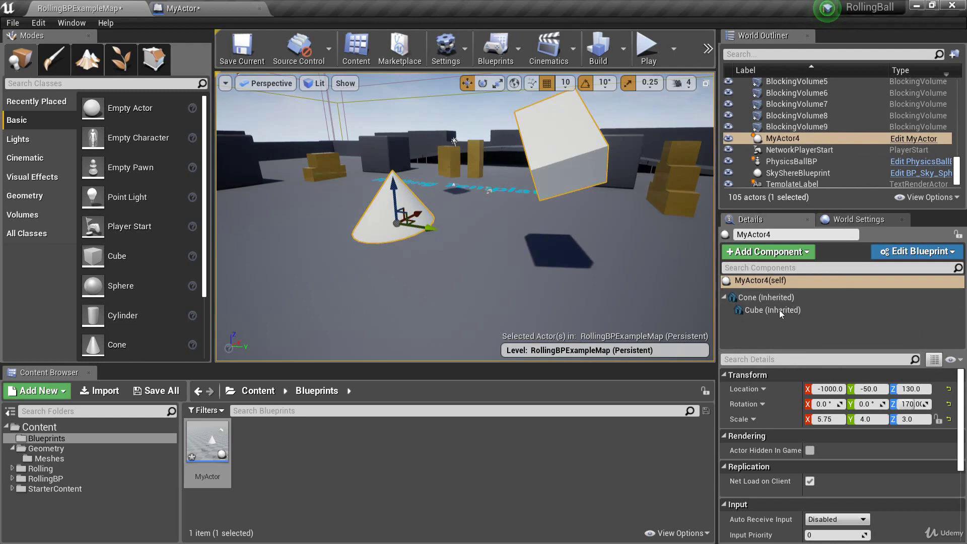
{"action": "left_click", "coordinate": [757, 282]}
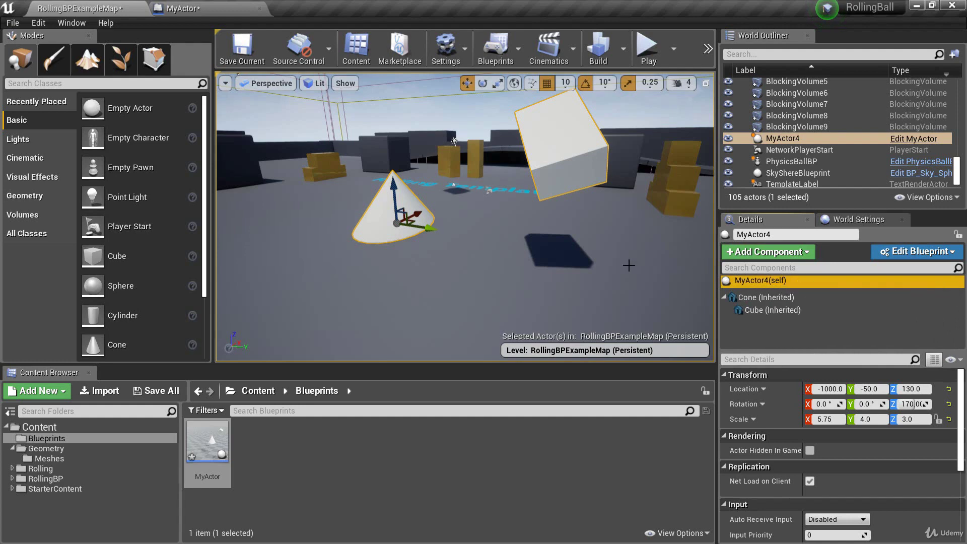
{"action": "left_click_drag", "start_coordinate": [429, 227], "coordinate": [395, 231]}
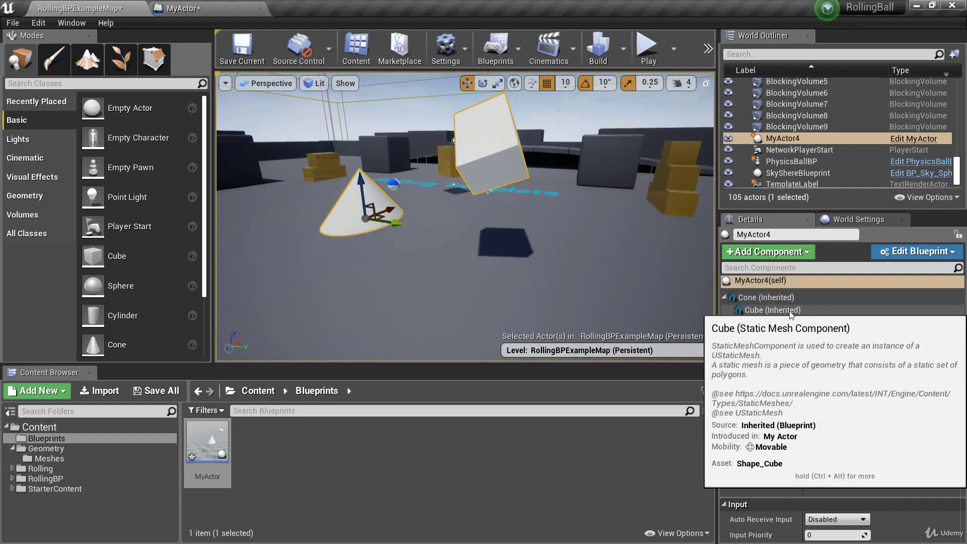
Move only MyActor4's inherited Cube component to about X 1, Y -208 and rotate it to about 64° in Z.
{"action": "left_click", "coordinate": [790, 310]}
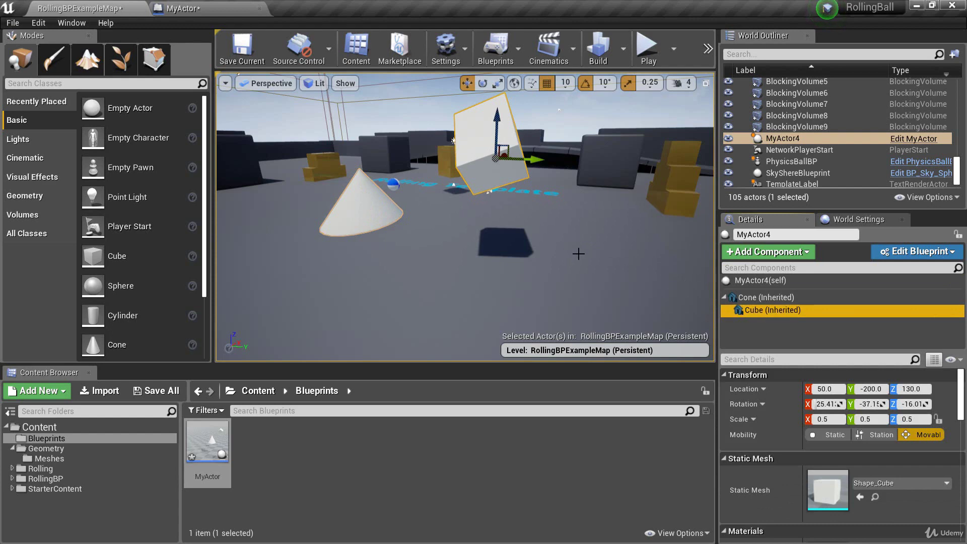
{"action": "left_click_drag", "start_coordinate": [545, 173], "coordinate": [581, 212]}
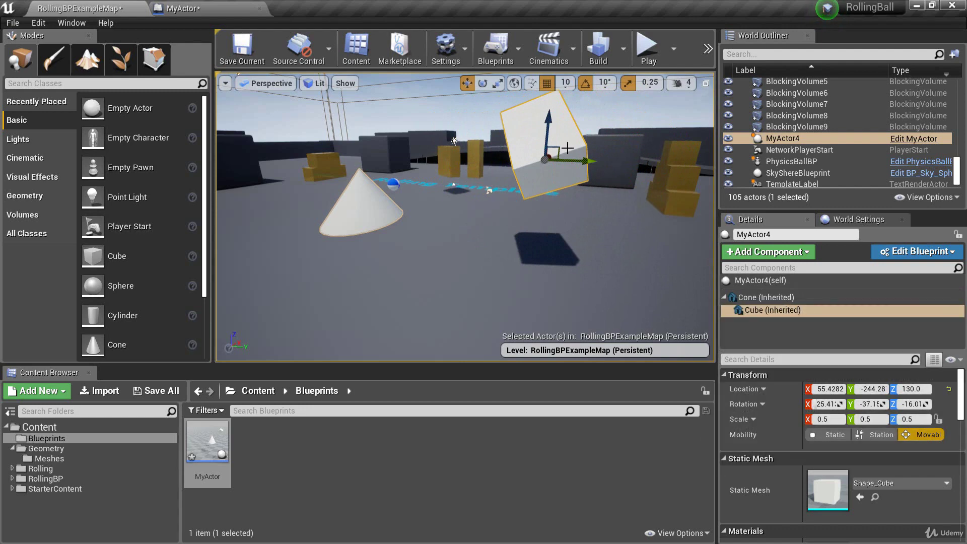
{"action": "right_click_drag", "start_coordinate": [605, 237], "coordinate": [481, 312]}
{"action": "left_click_drag", "start_coordinate": [534, 221], "coordinate": [627, 227]}
{"action": "left_click_drag", "start_coordinate": [591, 255], "coordinate": [583, 233]}
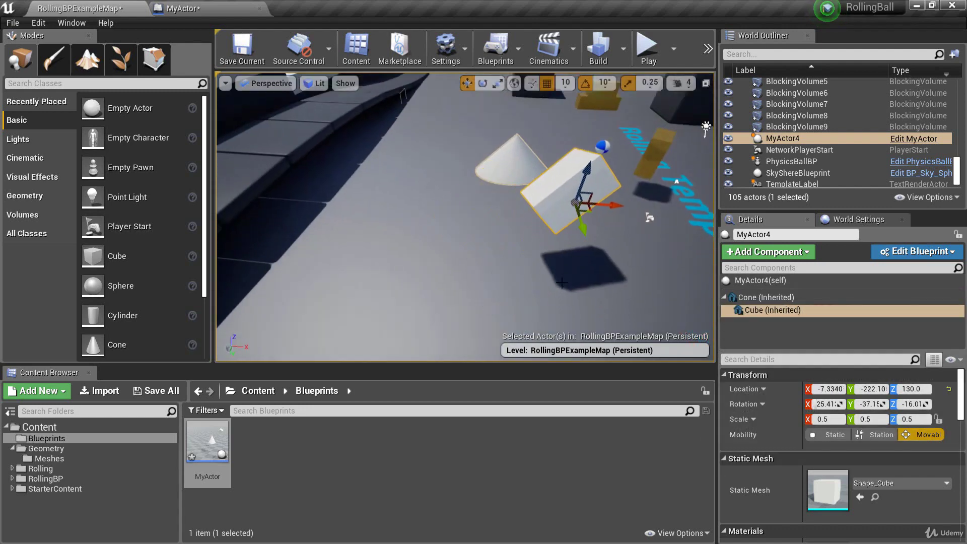
{"action": "right_click_drag", "start_coordinate": [562, 282], "coordinate": [696, 302]}
{"action": "left_click_drag", "start_coordinate": [524, 195], "coordinate": [487, 201]}
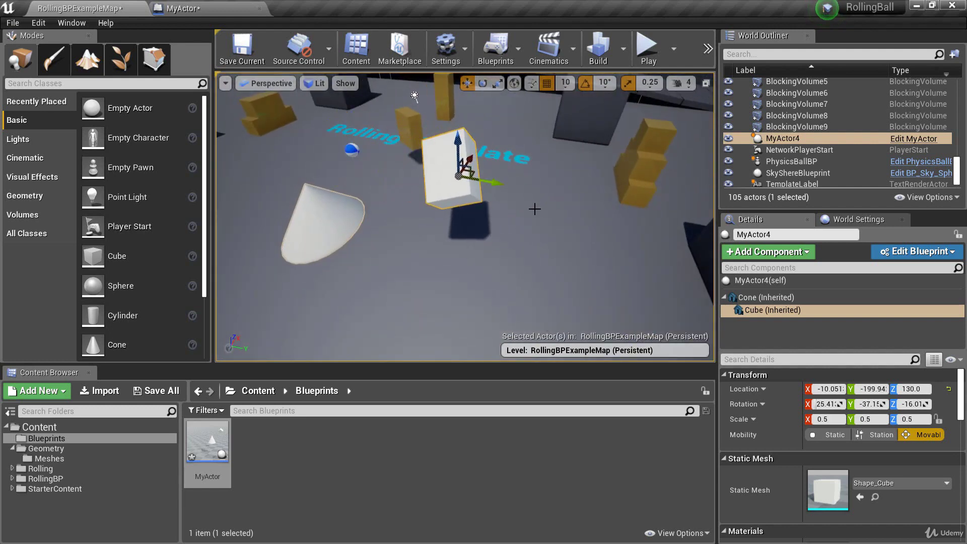
{"action": "key", "text": "e"}
{"action": "mouse_move", "coordinate": [509, 199]}
{"action": "left_mouse_down"}
{"action": "mouse_move", "coordinate": [499, 167]}
{"action": "mouse_move", "coordinate": [476, 150]}
{"action": "mouse_move", "coordinate": [414, 165]}
{"action": "mouse_move", "coordinate": [457, 149]}
{"action": "mouse_move", "coordinate": [512, 184]}
{"action": "mouse_move", "coordinate": [506, 201]}
{"action": "left_mouse_up"}
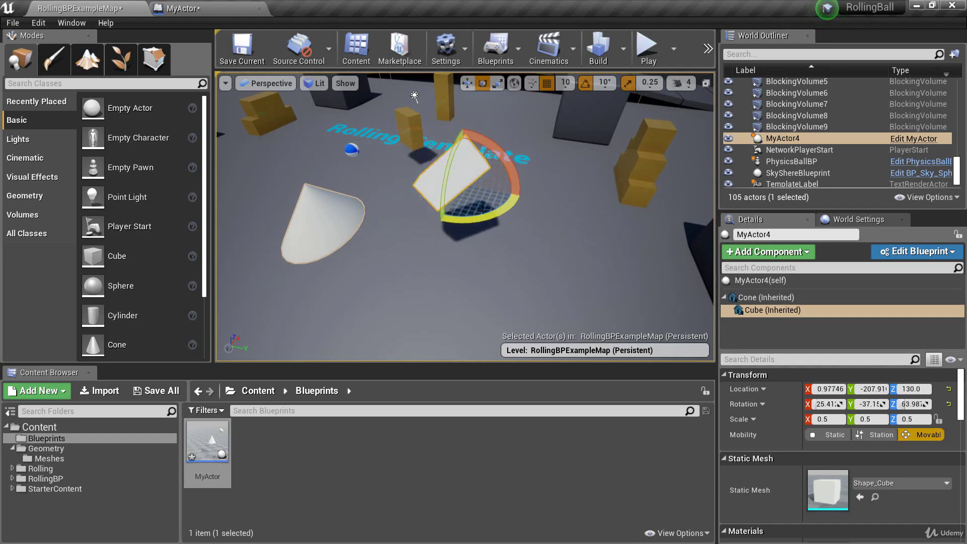
Check the Cube in the MyActor blueprint, and place a new MyActor instance in the level at X -790, Y 1390, Z 130.
{"action": "left_click", "coordinate": [199, 9]}
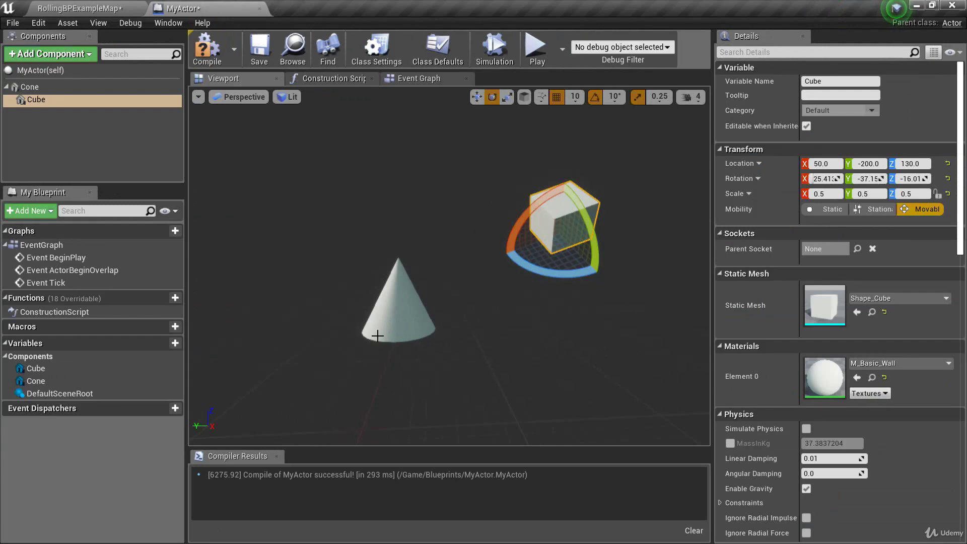
{"action": "left_click", "coordinate": [77, 8]}
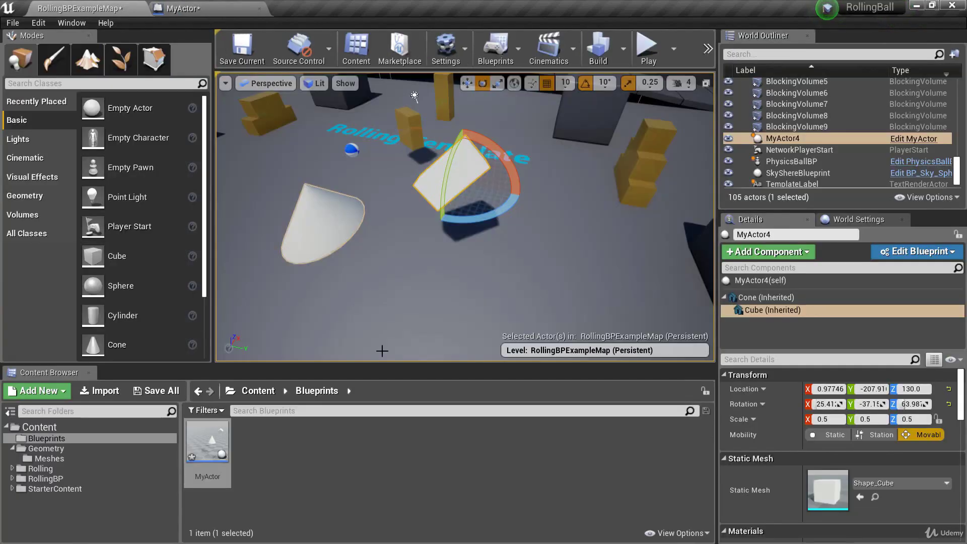
{"action": "left_click_drag", "start_coordinate": [617, 322], "coordinate": [629, 274]}
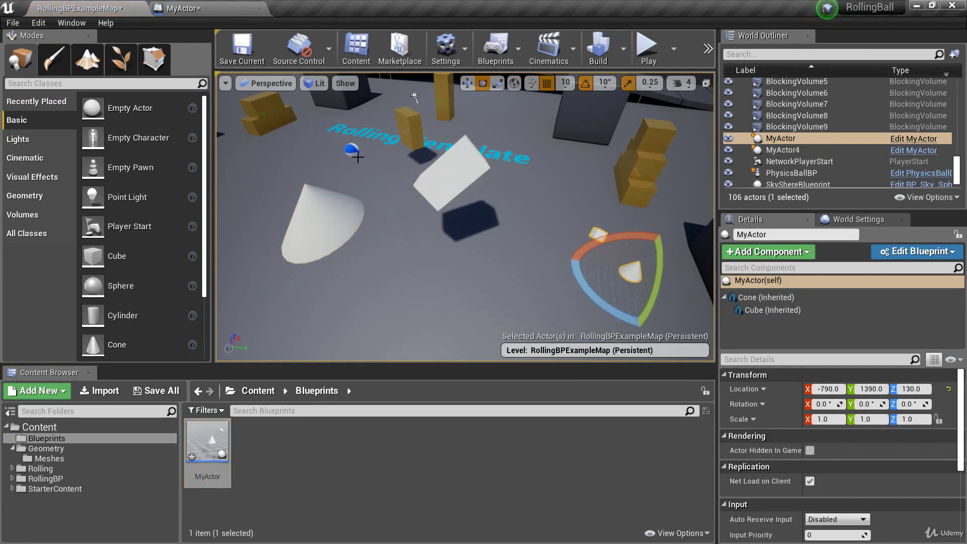
{"action": "left_click", "coordinate": [455, 180]}
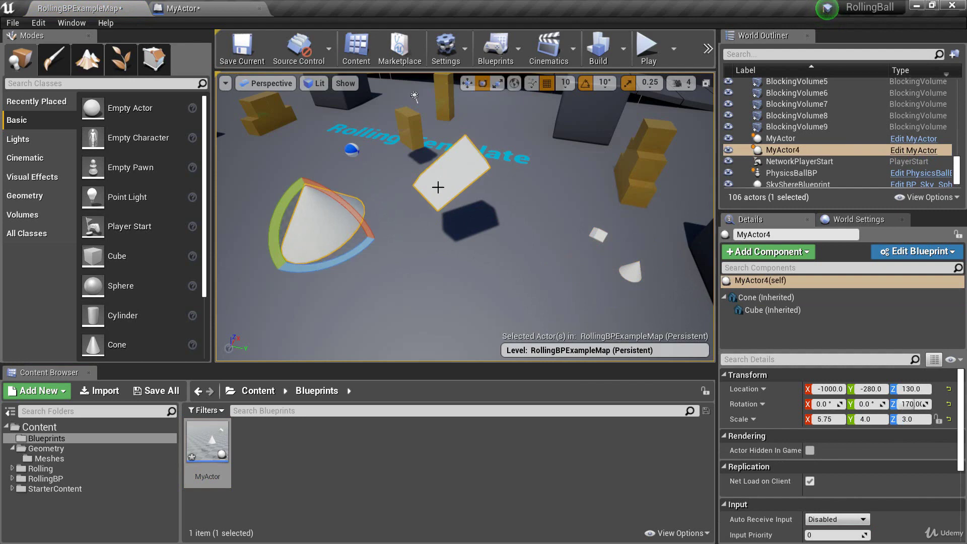
Rotate the whole MyActor4 instance to about 150° in Z and check the Cube in the MyActor blueprint.
{"action": "mouse_move", "coordinate": [385, 267]}
{"action": "left_mouse_down"}
{"action": "mouse_move", "coordinate": [455, 167]}
{"action": "mouse_move", "coordinate": [395, 252]}
{"action": "left_mouse_up"}
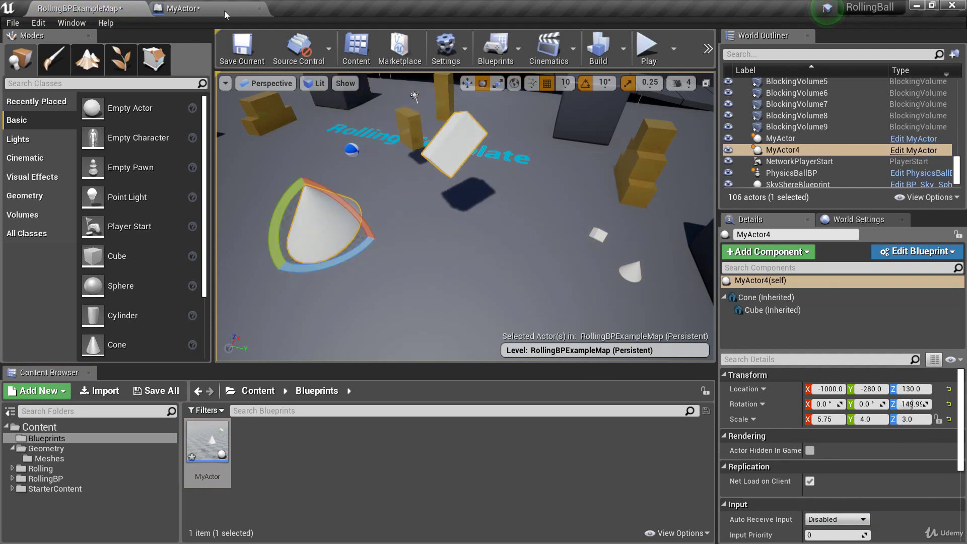
{"action": "left_click", "coordinate": [199, 7]}
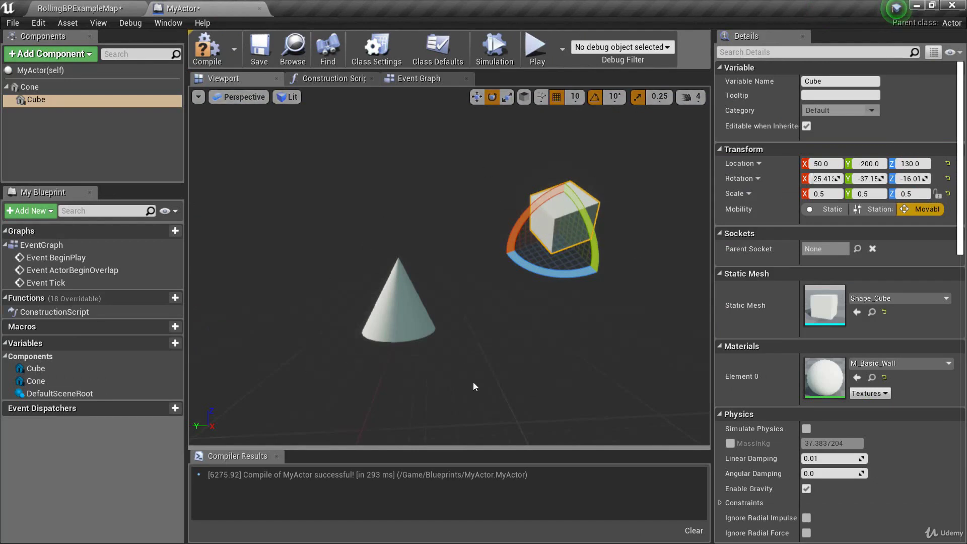
{"action": "left_click", "coordinate": [107, 9]}
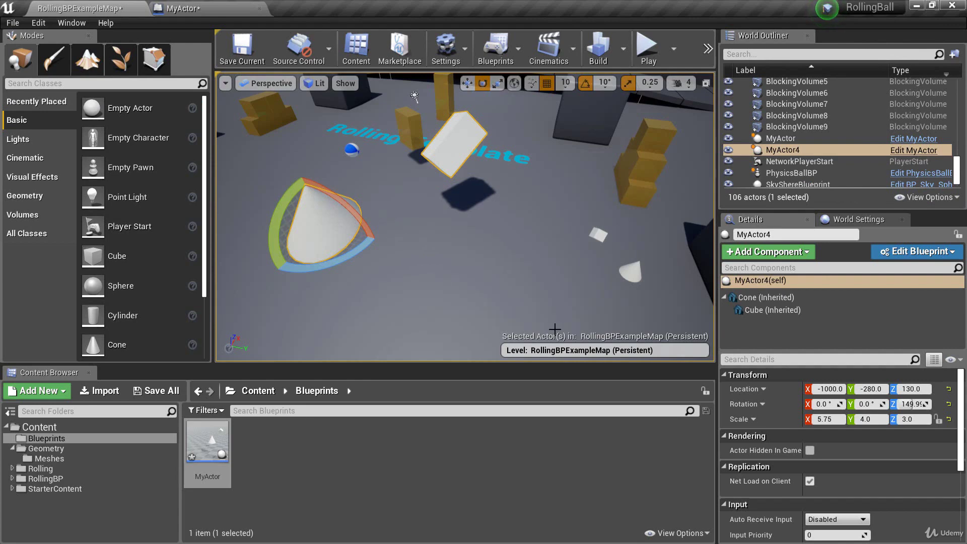
{"action": "mouse_move", "coordinate": [546, 269]}
{"action": "right_mouse_down"}
{"action": "mouse_move", "coordinate": [625, 260]}
{"action": "mouse_move", "coordinate": [504, 348]}
{"action": "mouse_move", "coordinate": [559, 237]}
{"action": "mouse_move", "coordinate": [545, 269]}
{"action": "right_mouse_up"}
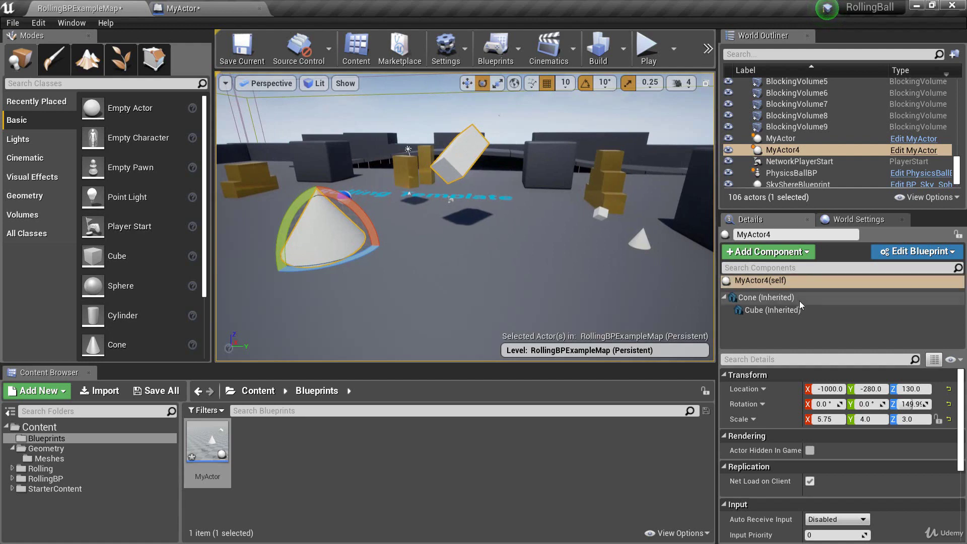
Move only MyActor4's inherited Cube component to about X -109, Y 65.
{"action": "left_click", "coordinate": [770, 309]}
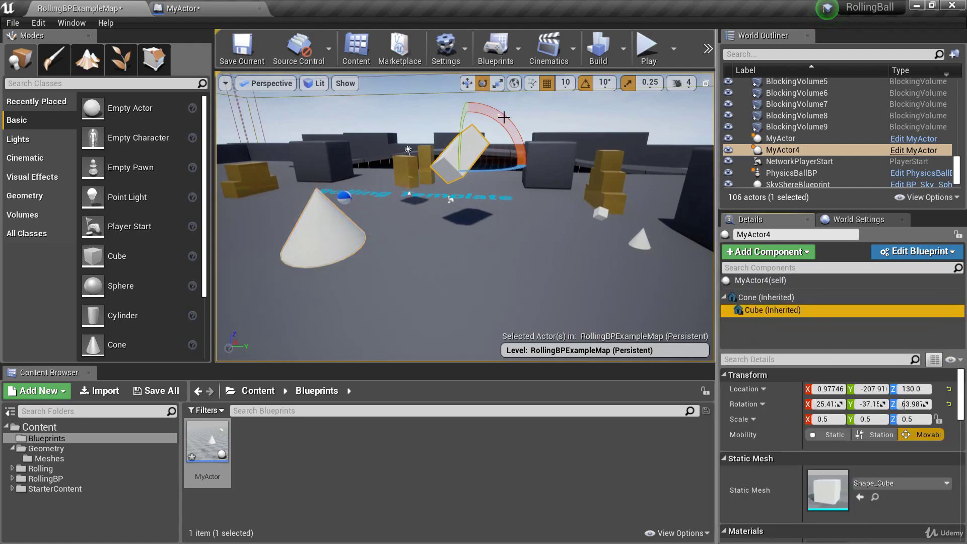
{"action": "key", "text": "w"}
{"action": "left_click_drag", "start_coordinate": [509, 163], "coordinate": [322, 164]}
{"action": "mouse_move", "coordinate": [323, 171]}
{"action": "right_mouse_down"}
{"action": "mouse_move", "coordinate": [282, 212]}
{"action": "mouse_move", "coordinate": [322, 177]}
{"action": "right_mouse_up"}
{"action": "key", "text": "w"}
{"action": "key", "text": "s"}
{"action": "mouse_move", "coordinate": [429, 211]}
{"action": "right_mouse_down"}
{"action": "mouse_move", "coordinate": [463, 222]}
{"action": "mouse_move", "coordinate": [437, 204]}
{"action": "right_mouse_up"}
{"action": "mouse_move", "coordinate": [411, 166]}
{"action": "left_mouse_down"}
{"action": "mouse_move", "coordinate": [479, 163]}
{"action": "mouse_move", "coordinate": [409, 166]}
{"action": "left_mouse_up"}
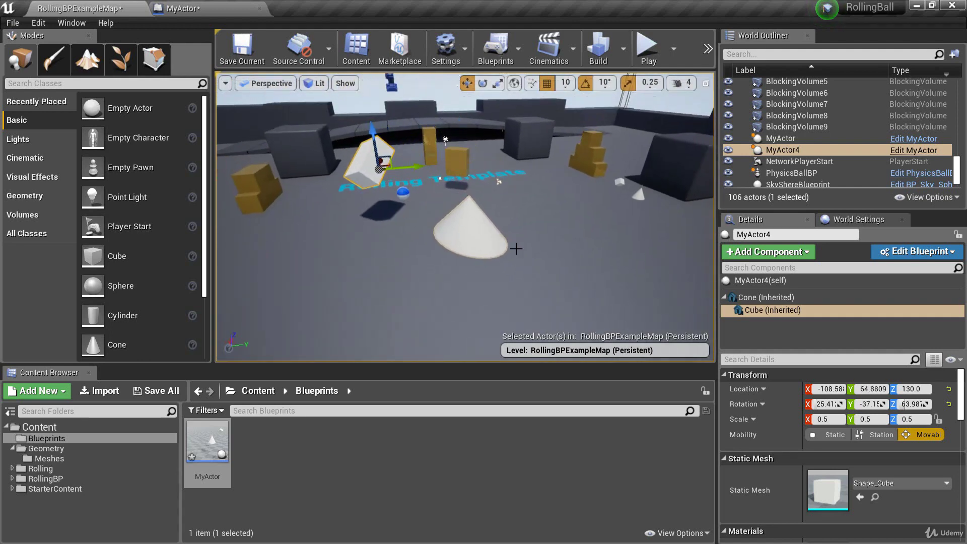
Examine the small MyActor instance and the large MyActor4 instance in the level, selecting each in turn to compare them.
{"action": "key", "text": "w"}
{"action": "right_click_drag", "start_coordinate": [516, 248], "coordinate": [562, 267]}
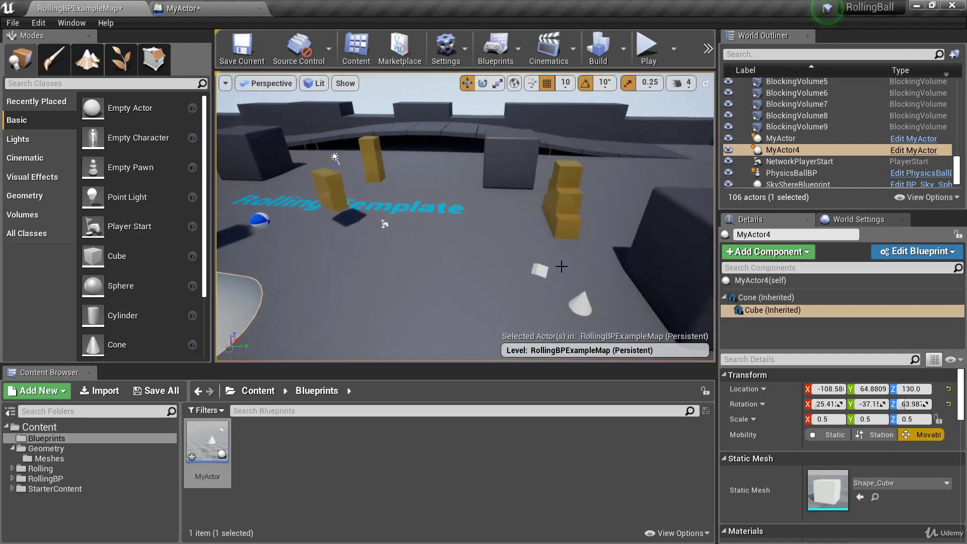
{"action": "left_click", "coordinate": [585, 302]}
{"action": "key", "text": "s"}
{"action": "right_click_drag", "start_coordinate": [553, 324], "coordinate": [503, 307]}
{"action": "left_click", "coordinate": [360, 297]}
{"action": "key", "text": "s"}
{"action": "right_click_drag", "start_coordinate": [360, 298], "coordinate": [556, 285]}
{"action": "left_click", "coordinate": [566, 275]}
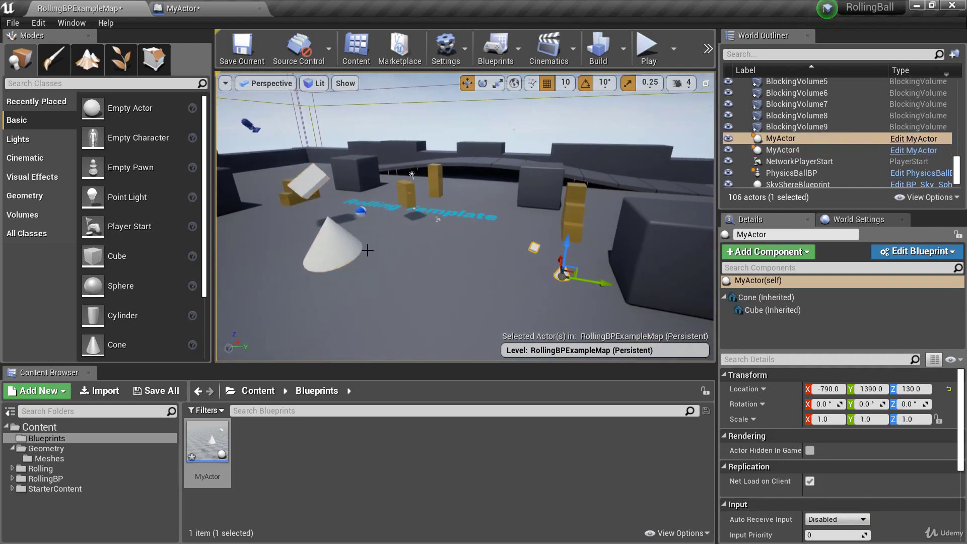
{"action": "left_click", "coordinate": [352, 250]}
{"action": "left_click", "coordinate": [560, 277]}
{"action": "left_click", "coordinate": [339, 256]}
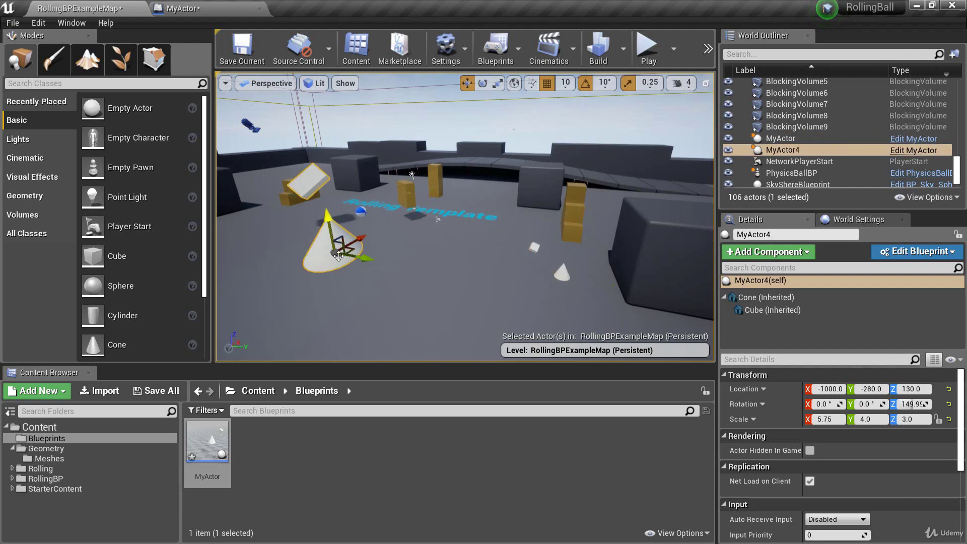
In the MyActor blueprint, rotate the Cube to about 40°, -21°, -45° and move it above the cone to about X -142, Y -9, Z 232.
{"action": "left_click", "coordinate": [190, 7]}
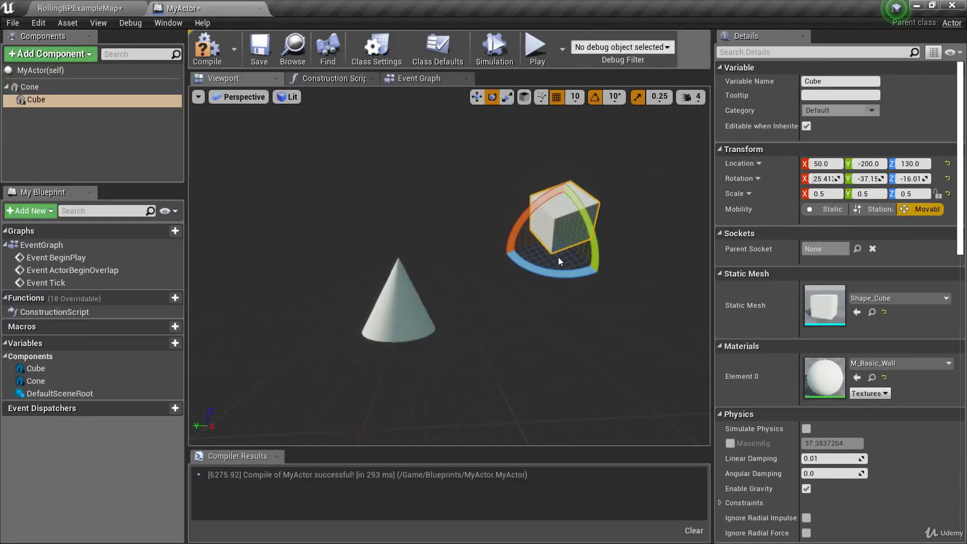
{"action": "left_click_drag", "start_coordinate": [560, 261], "coordinate": [663, 151]}
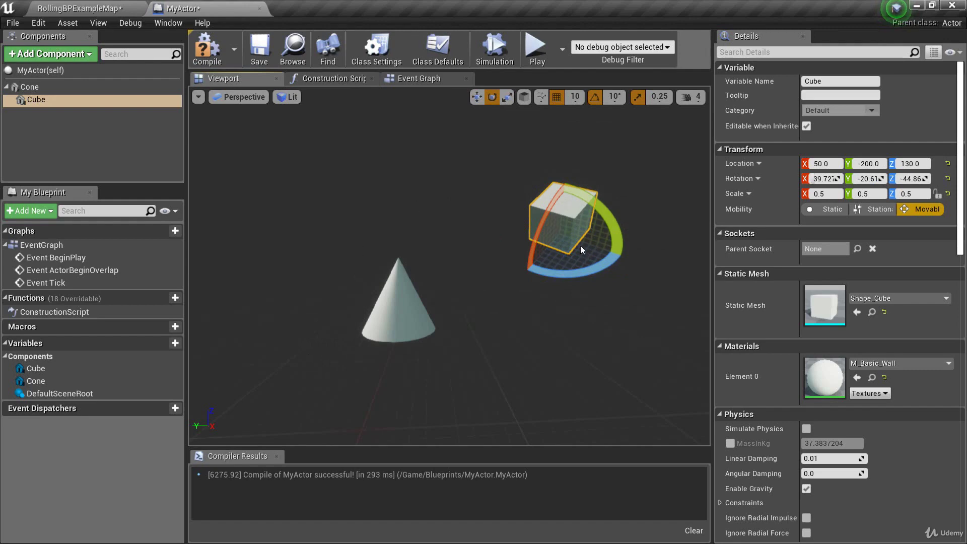
{"action": "key", "text": "w"}
{"action": "left_click_drag", "start_coordinate": [570, 242], "coordinate": [413, 200]}
{"action": "left_click", "coordinate": [105, 8]}
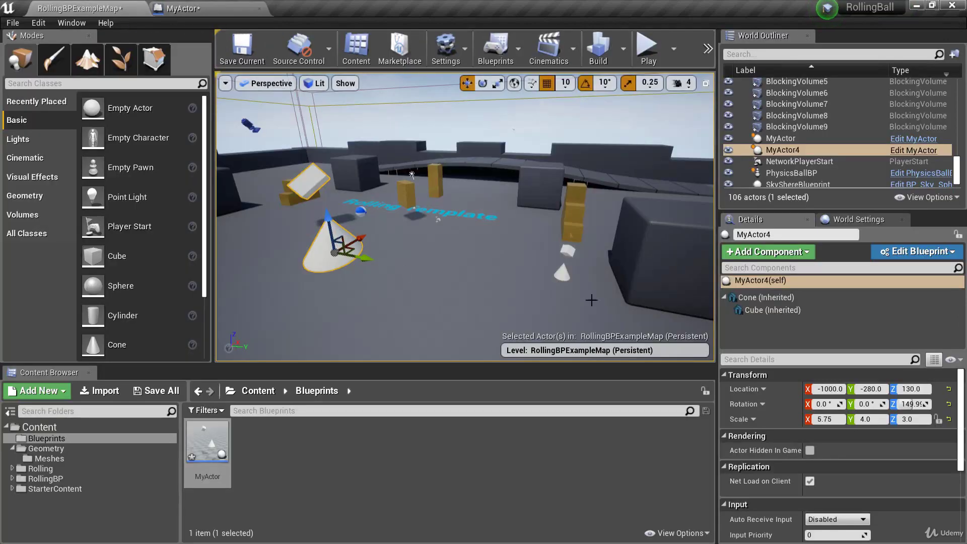
{"action": "right_click_drag", "start_coordinate": [572, 288], "coordinate": [540, 263]}
{"action": "left_click", "coordinate": [217, 6]}
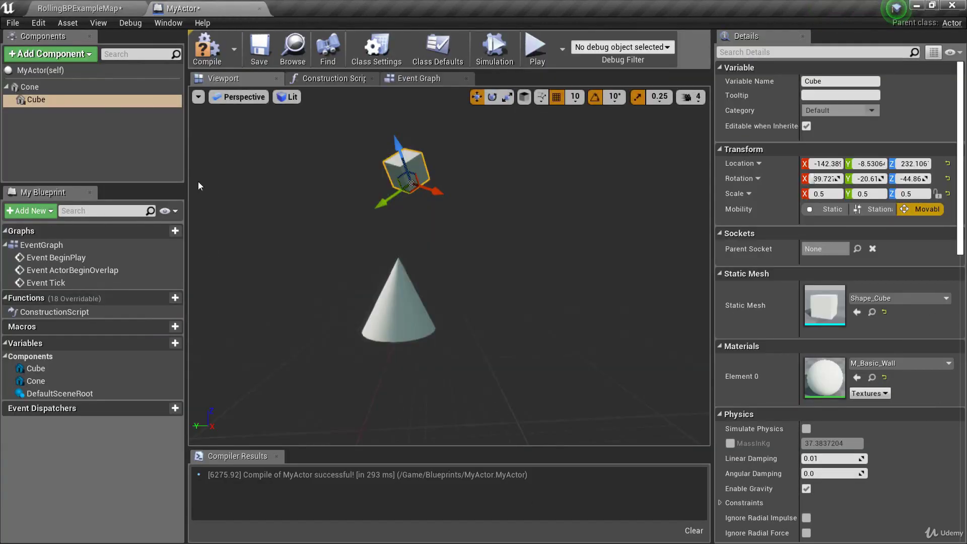
{"action": "left_click", "coordinate": [81, 8]}
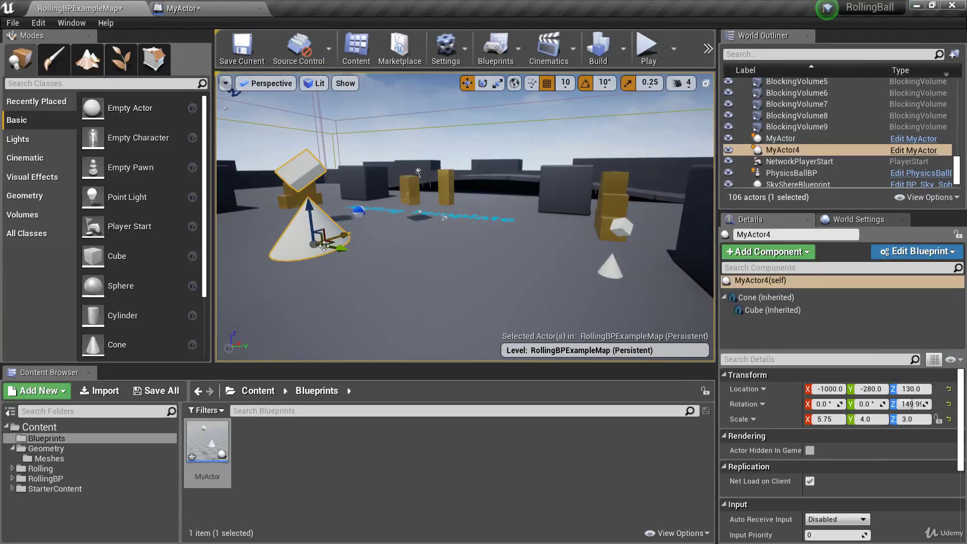
Move the whole MyActor4 instance along Y to 390 and rotate it to about 130° in Z.
{"action": "left_click_drag", "start_coordinate": [339, 247], "coordinate": [438, 277]}
{"action": "key", "text": "e"}
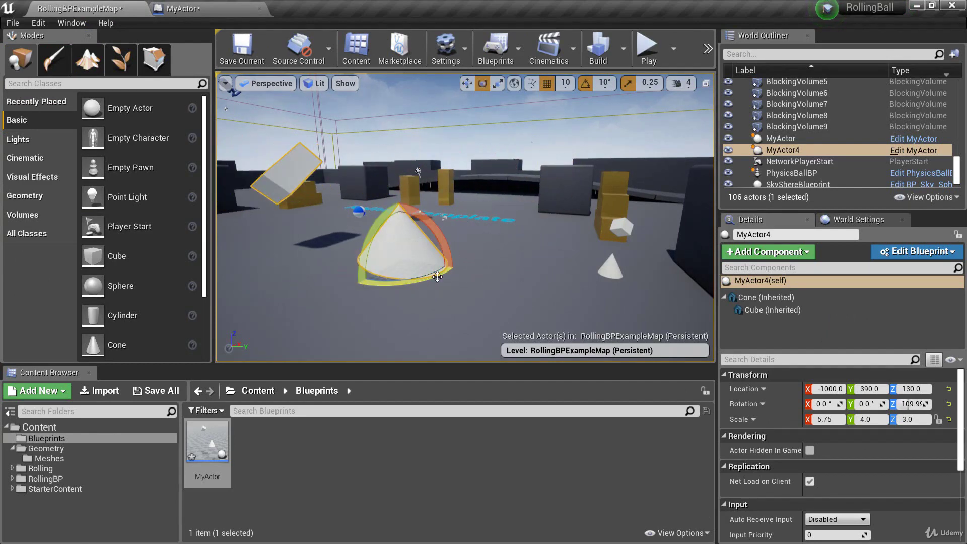
{"action": "right_click_drag", "start_coordinate": [290, 167], "coordinate": [289, 167]}
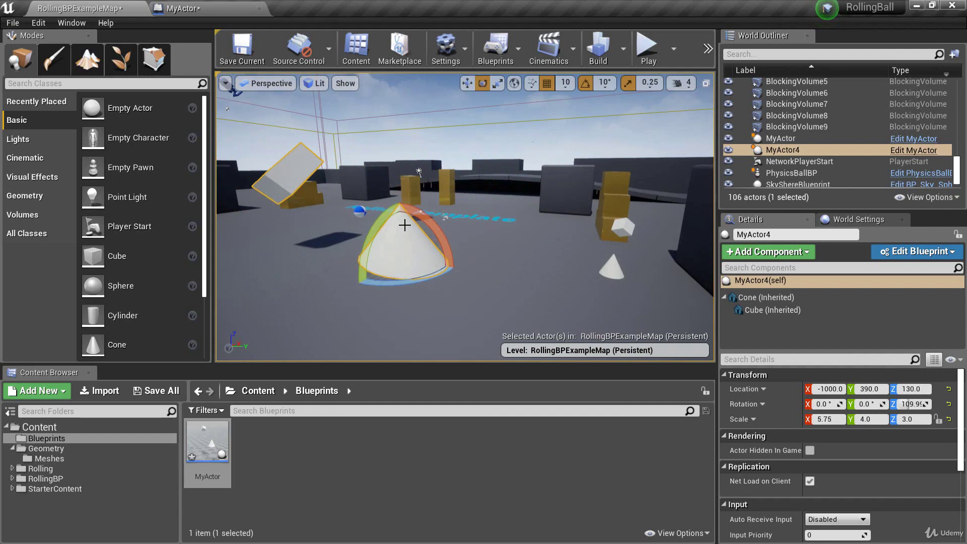
{"action": "left_click_drag", "start_coordinate": [450, 288], "coordinate": [376, 231]}
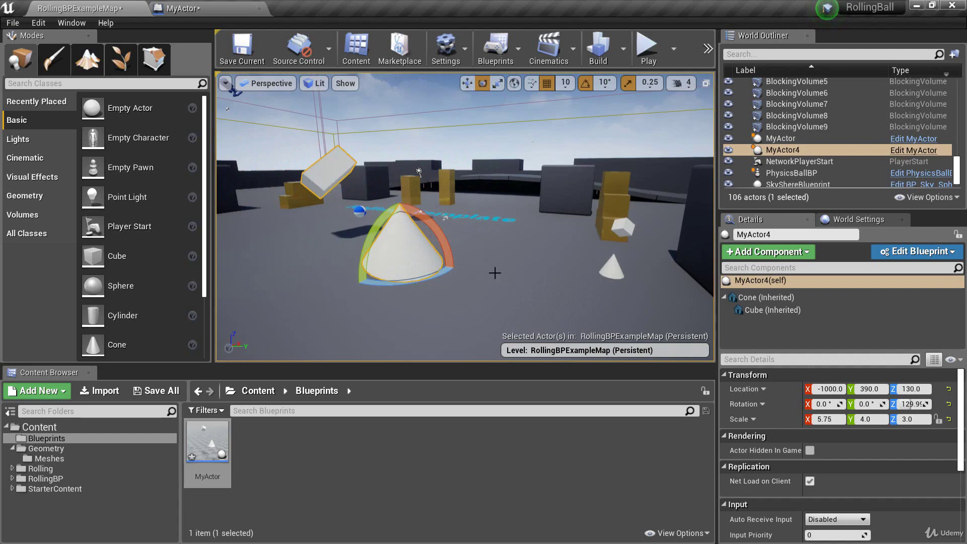
{"action": "left_click_drag", "start_coordinate": [392, 285], "coordinate": [383, 285]}
In the MyActor blueprint, move the Cube onto the cone's tip at about X -15, Y -1, Z 88.
{"action": "left_click", "coordinate": [182, 8]}
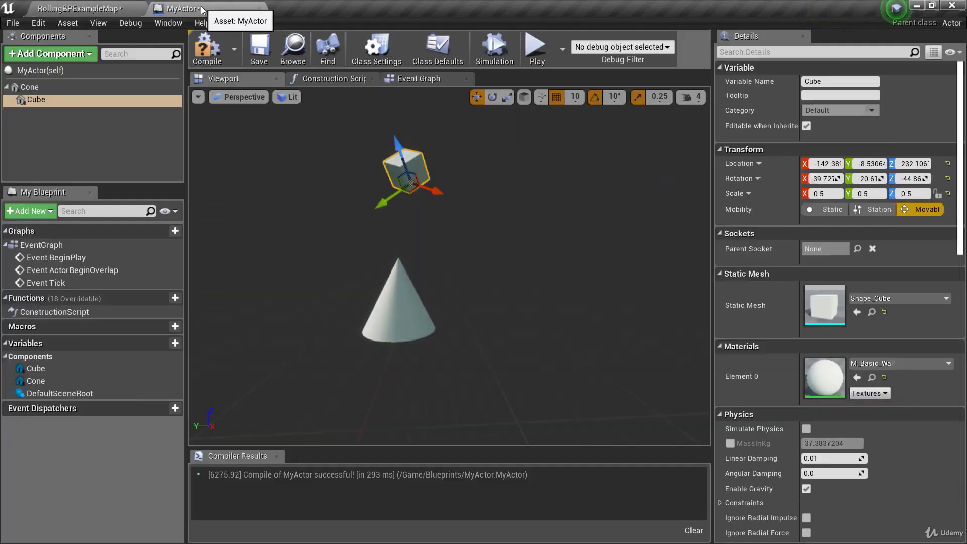
{"action": "left_click", "coordinate": [81, 8]}
{"action": "left_click", "coordinate": [195, 8]}
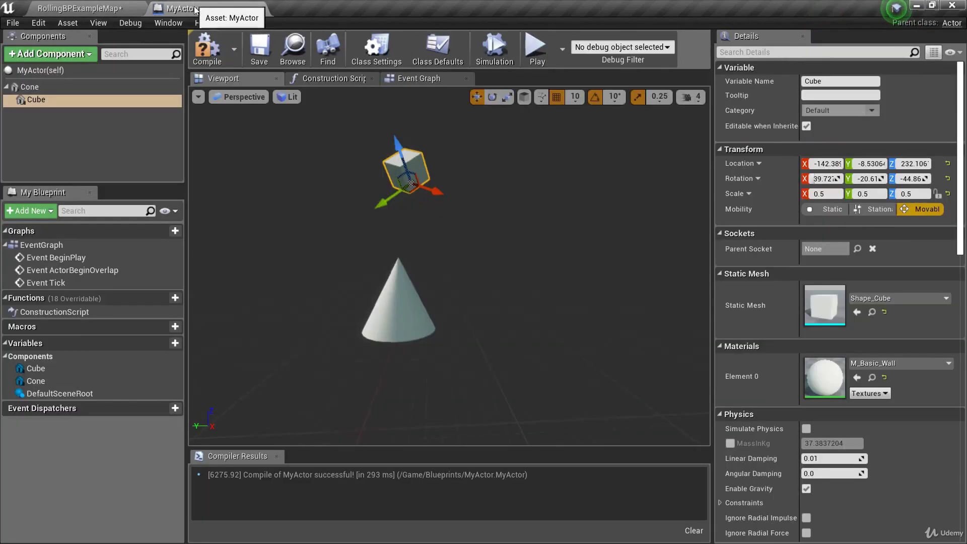
{"action": "left_click_drag", "start_coordinate": [435, 191], "coordinate": [404, 292]}
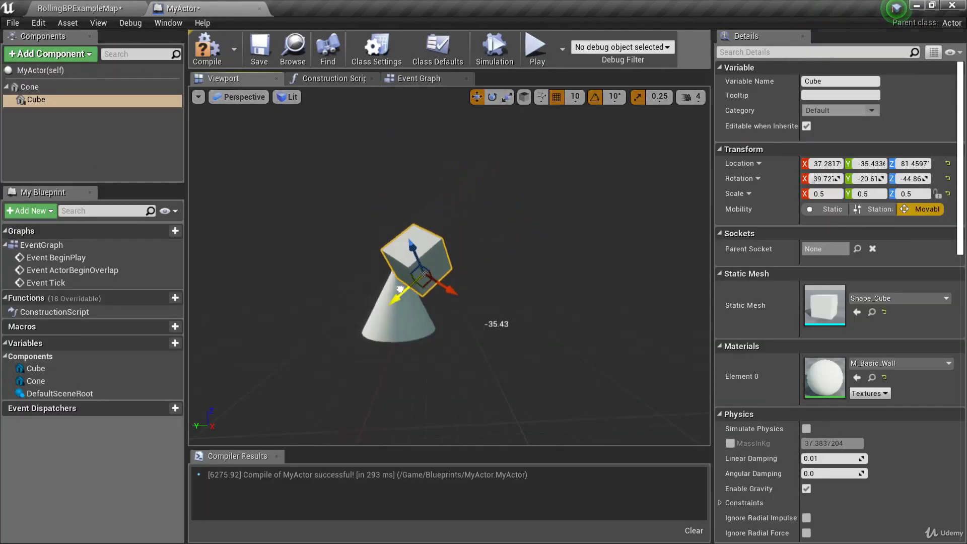
{"action": "key", "text": "w"}
{"action": "mouse_move", "coordinate": [419, 298]}
{"action": "right_mouse_down"}
{"action": "mouse_move", "coordinate": [407, 297]}
{"action": "mouse_move", "coordinate": [438, 293]}
{"action": "mouse_move", "coordinate": [388, 287]}
{"action": "mouse_move", "coordinate": [428, 293]}
{"action": "right_mouse_up"}
{"action": "key", "text": "s"}
{"action": "key", "text": "w"}
{"action": "key", "text": "s"}
{"action": "left_click_drag", "start_coordinate": [461, 318], "coordinate": [369, 275]}
{"action": "right_click_drag", "start_coordinate": [317, 242], "coordinate": [247, 242]}
{"action": "key", "text": "w"}
{"action": "key", "text": "s"}
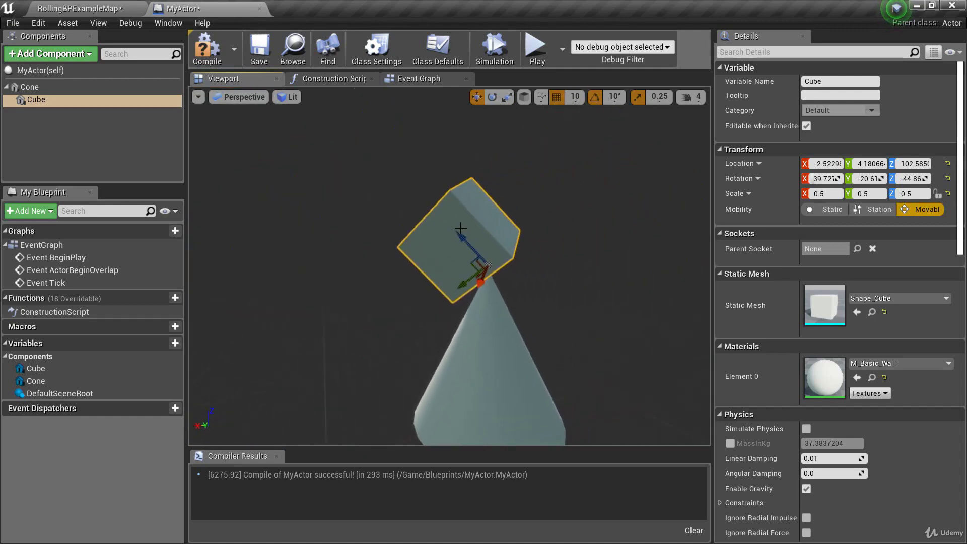
{"action": "left_click_drag", "start_coordinate": [460, 229], "coordinate": [482, 255]}
Compare the small MyActor instance with MyActor4 in the level, and rotate the whole MyActor4 instance to about 120° in Z.
{"action": "left_click", "coordinate": [83, 4]}
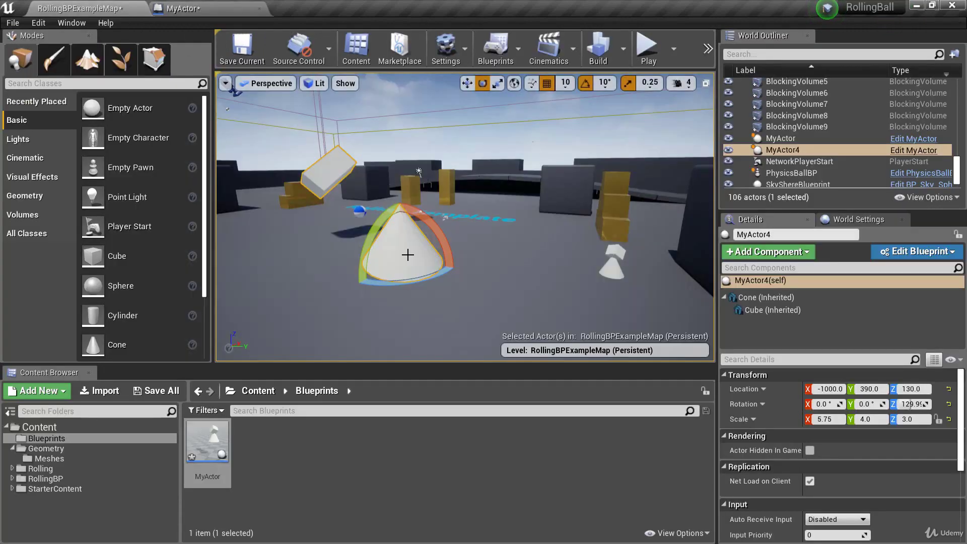
{"action": "right_click_drag", "start_coordinate": [541, 285], "coordinate": [589, 288]}
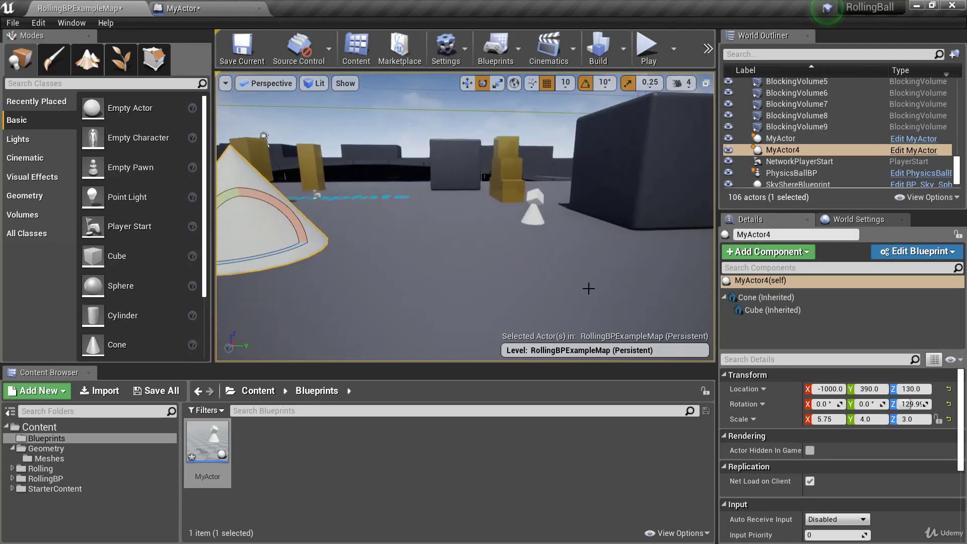
{"action": "left_click", "coordinate": [539, 216]}
{"action": "left_click_drag", "start_coordinate": [560, 259], "coordinate": [499, 267]}
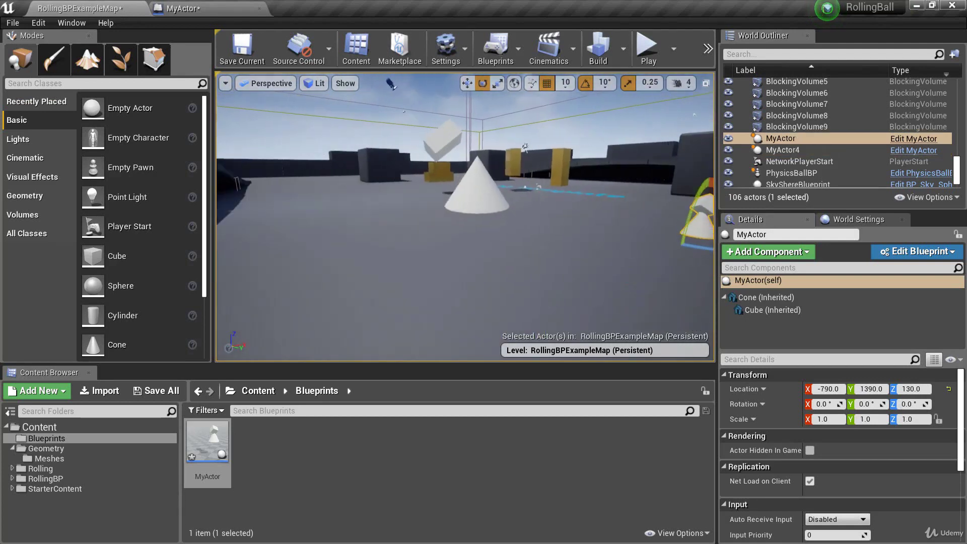
{"action": "right_click_drag", "start_coordinate": [525, 147], "coordinate": [429, 252]}
{"action": "left_click", "coordinate": [425, 264]}
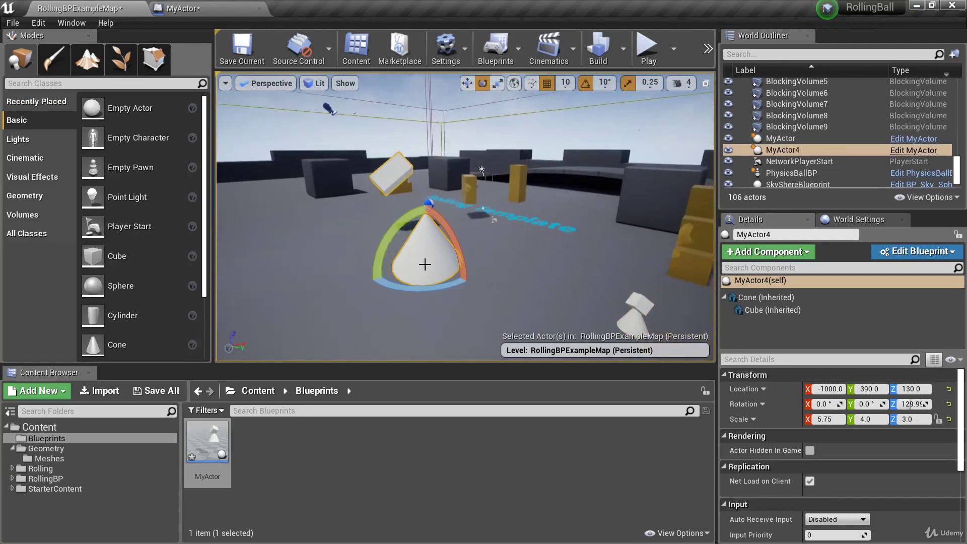
{"action": "left_click_drag", "start_coordinate": [447, 324], "coordinate": [511, 333]}
{"action": "left_click_drag", "start_coordinate": [445, 300], "coordinate": [428, 303]}
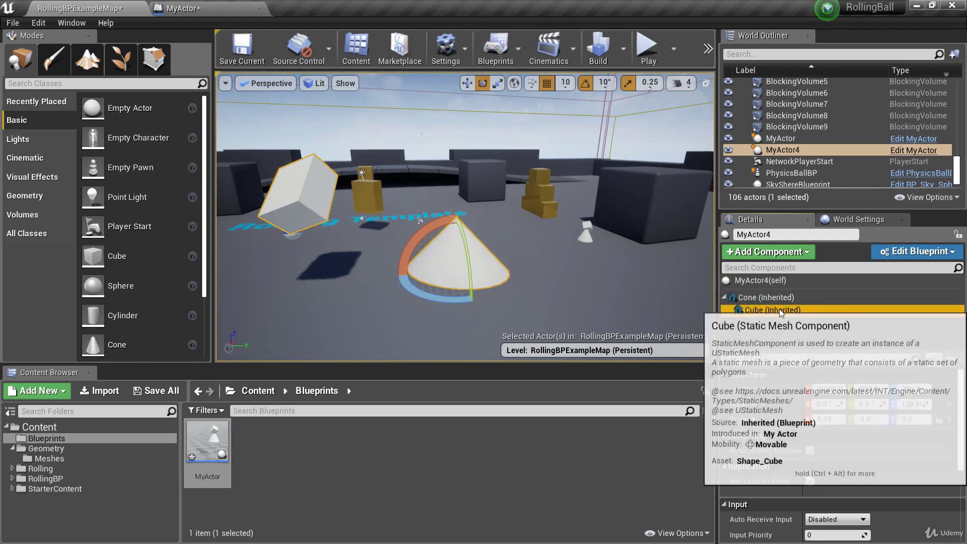
Move only MyActor4's inherited Cube to about X -74, Y 36 and compare it with the Cube in the MyActor blueprint.
{"action": "left_click", "coordinate": [779, 310]}
{"action": "key", "text": "w"}
{"action": "left_click_drag", "start_coordinate": [349, 202], "coordinate": [408, 217]}
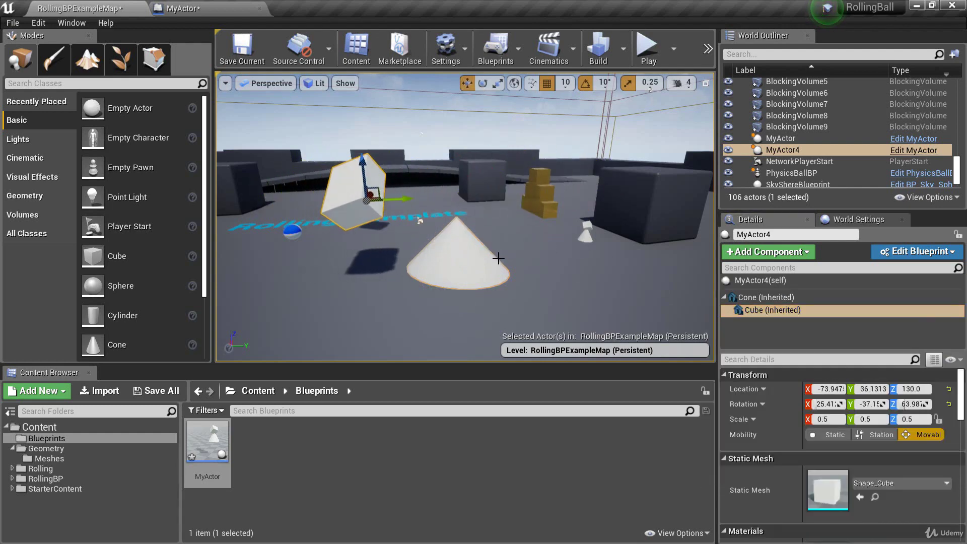
{"action": "left_click", "coordinate": [471, 263]}
{"action": "left_click", "coordinate": [200, 8]}
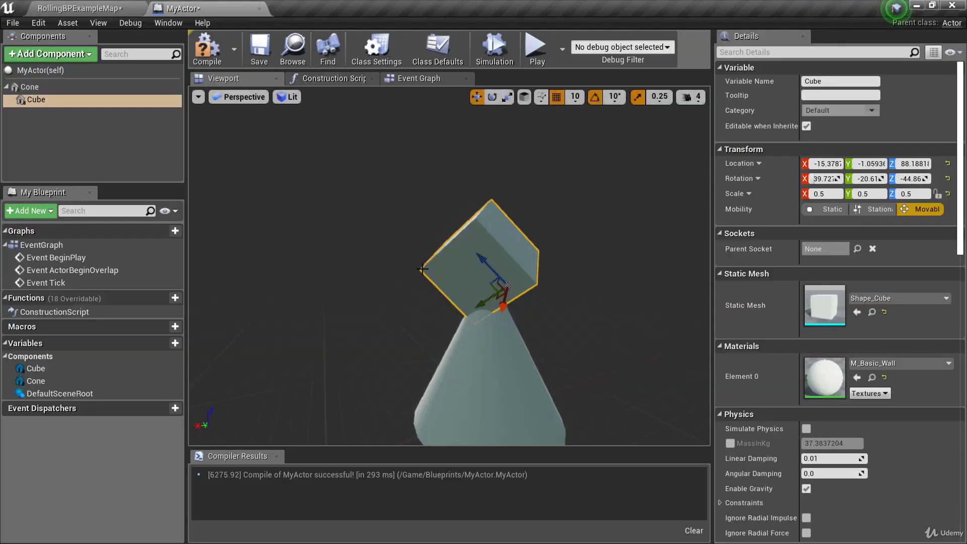
{"action": "left_click", "coordinate": [79, 8]}
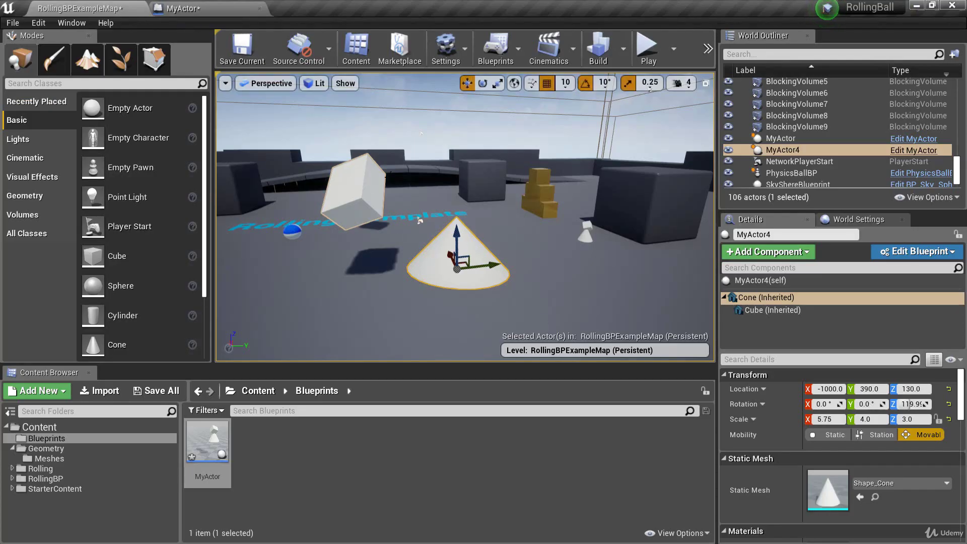
{"action": "left_click", "coordinate": [355, 186]}
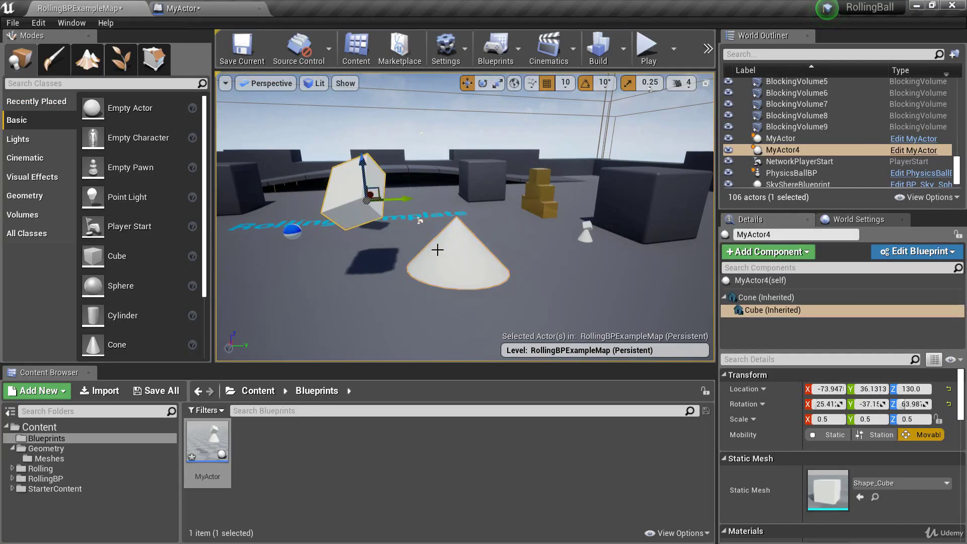
{"action": "right_click_drag", "start_coordinate": [438, 250], "coordinate": [429, 250]}
{"action": "left_click", "coordinate": [451, 251]}
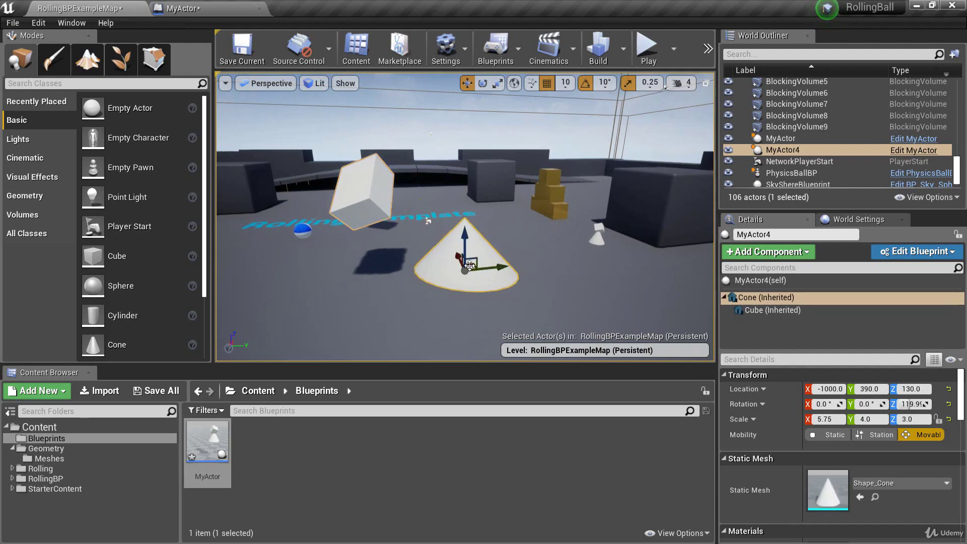
Place another MyActor instance in the level at X -1600, Y 1300, Z 130, in front of the large cone.
{"action": "left_click_drag", "start_coordinate": [541, 332], "coordinate": [491, 347]}
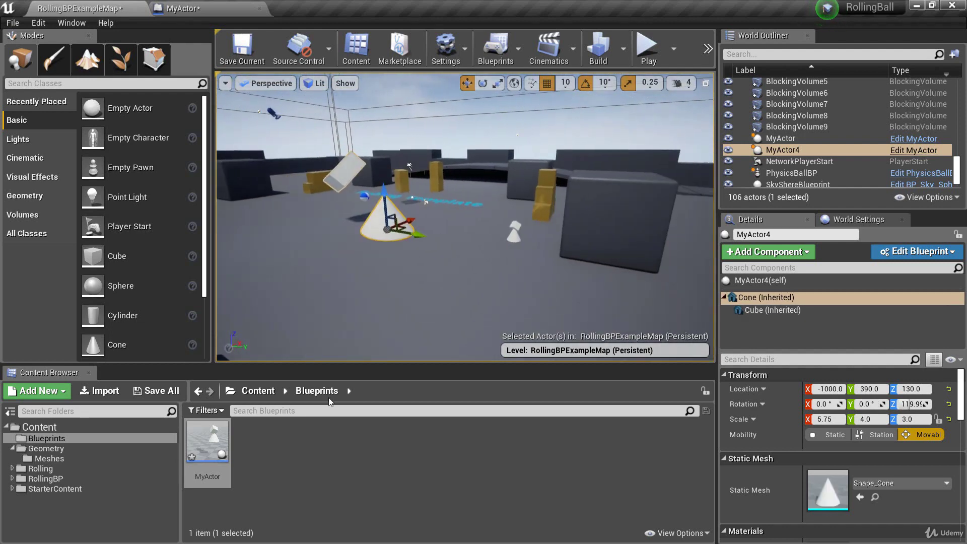
{"action": "left_click_drag", "start_coordinate": [194, 453], "coordinate": [478, 303]}
{"action": "mouse_move", "coordinate": [478, 302]}
{"action": "right_mouse_down"}
{"action": "mouse_move", "coordinate": [474, 323]}
{"action": "mouse_move", "coordinate": [474, 303]}
{"action": "right_mouse_up"}
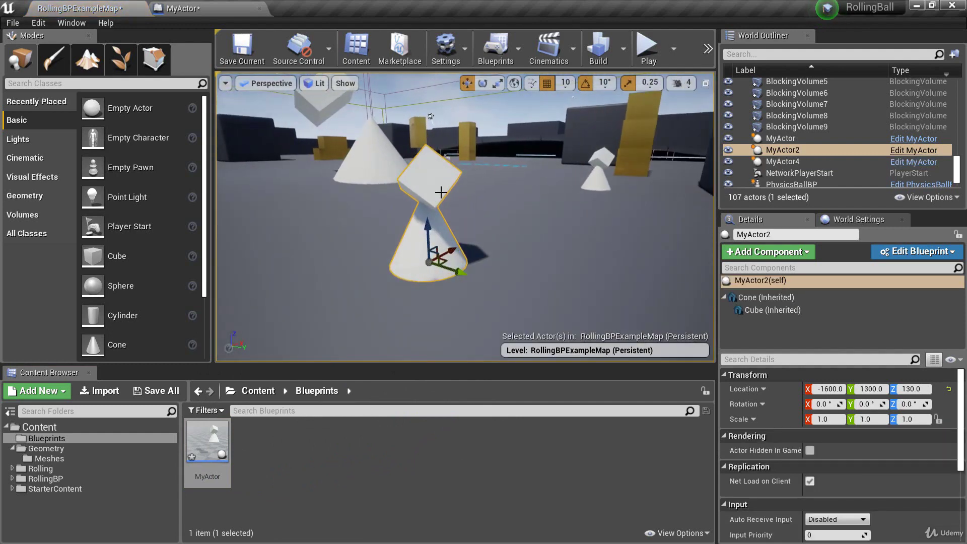
Move only MyActor2's inherited Cube to about X -115, Y -91 and compare it with the Cube in the MyActor blueprint.
{"action": "left_click", "coordinate": [774, 310]}
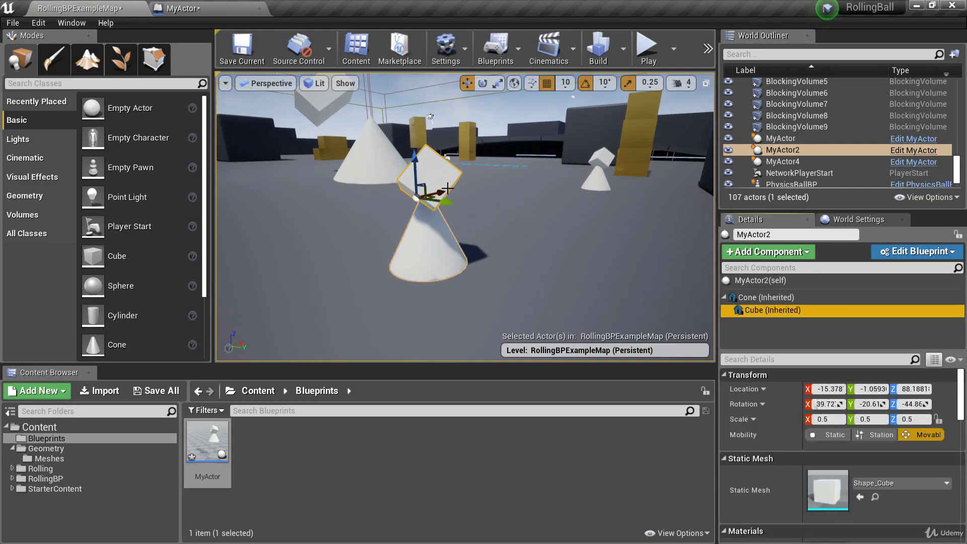
{"action": "left_click_drag", "start_coordinate": [422, 195], "coordinate": [312, 199]}
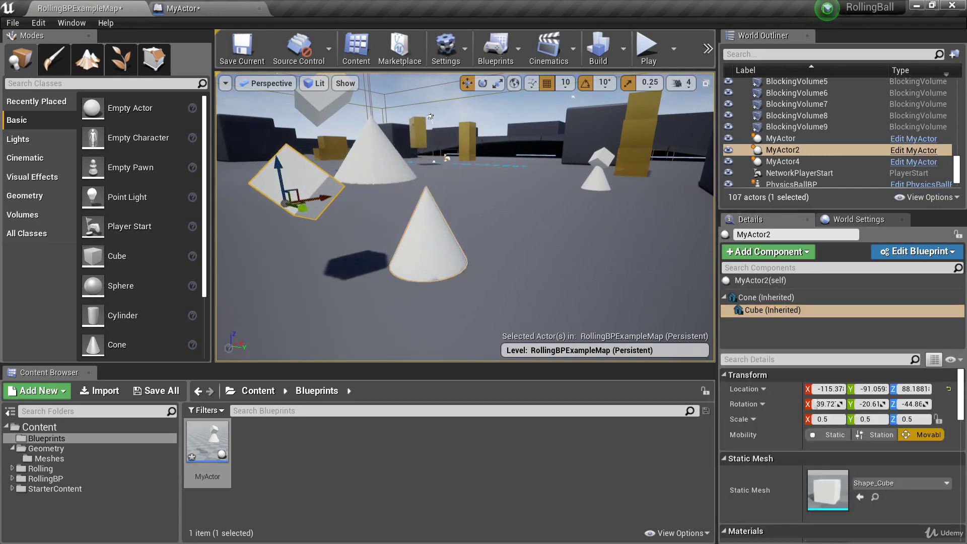
{"action": "right_click_drag", "start_coordinate": [333, 200], "coordinate": [423, 284]}
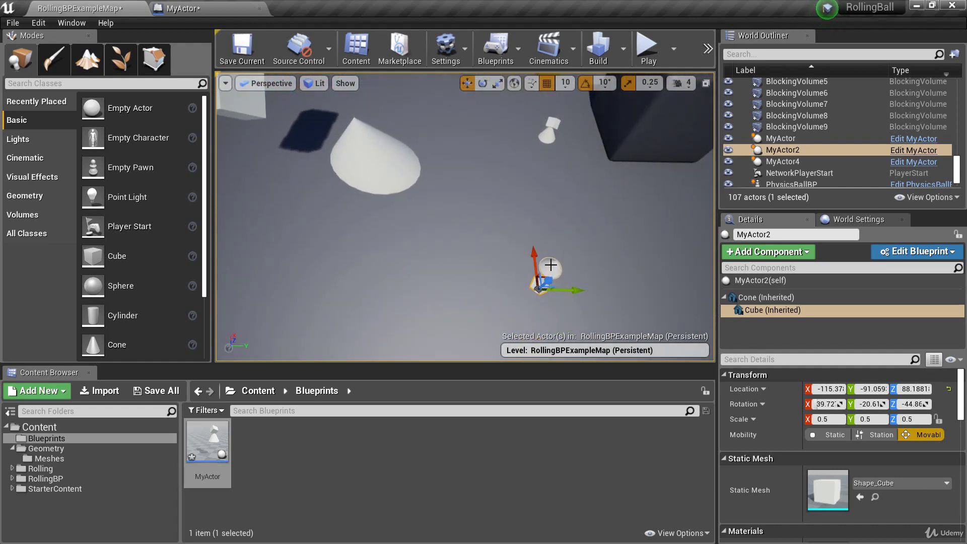
{"action": "right_click_drag", "start_coordinate": [531, 249], "coordinate": [531, 193]}
{"action": "left_click", "coordinate": [248, 5]}
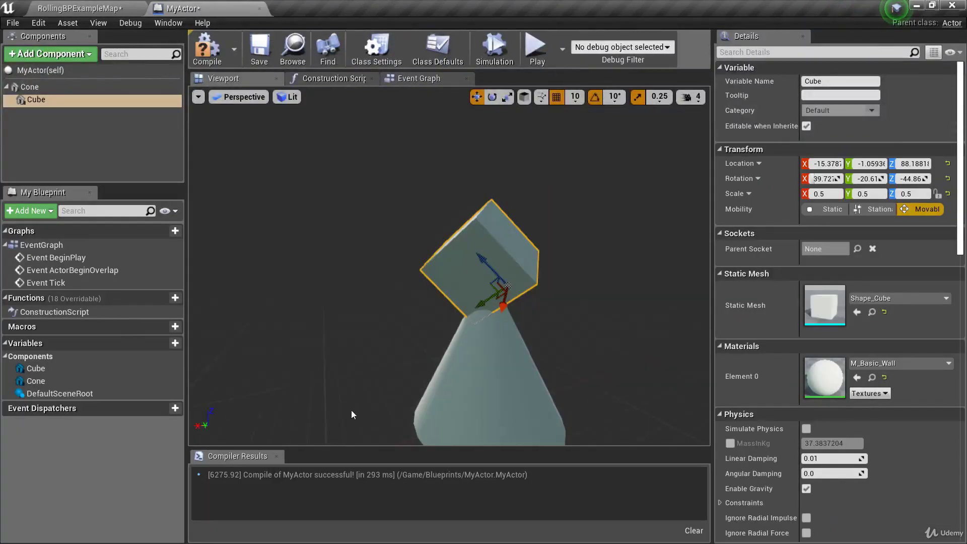
Return to the level map, select the large MyActor4 instance, and undo the last change.
{"action": "left_click", "coordinate": [83, 8]}
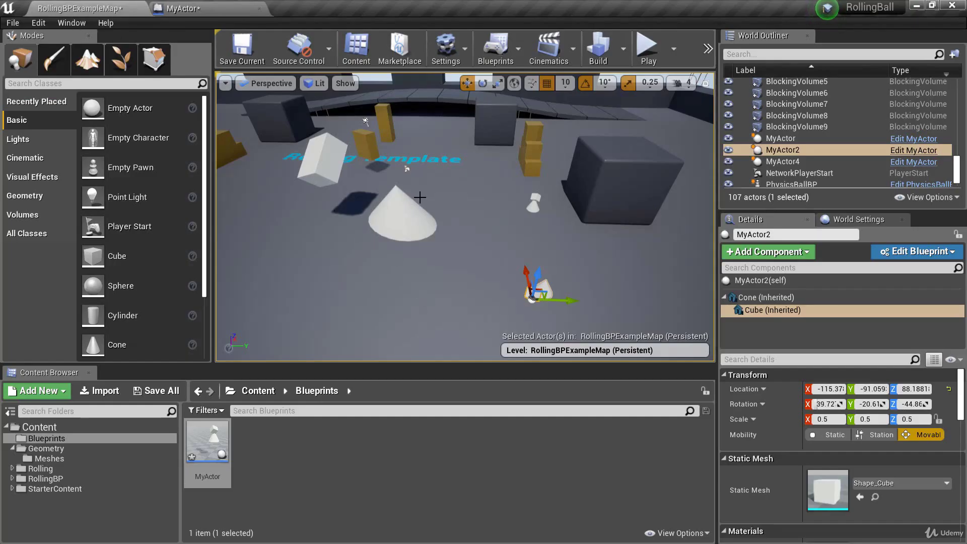
{"action": "left_click", "coordinate": [401, 215]}
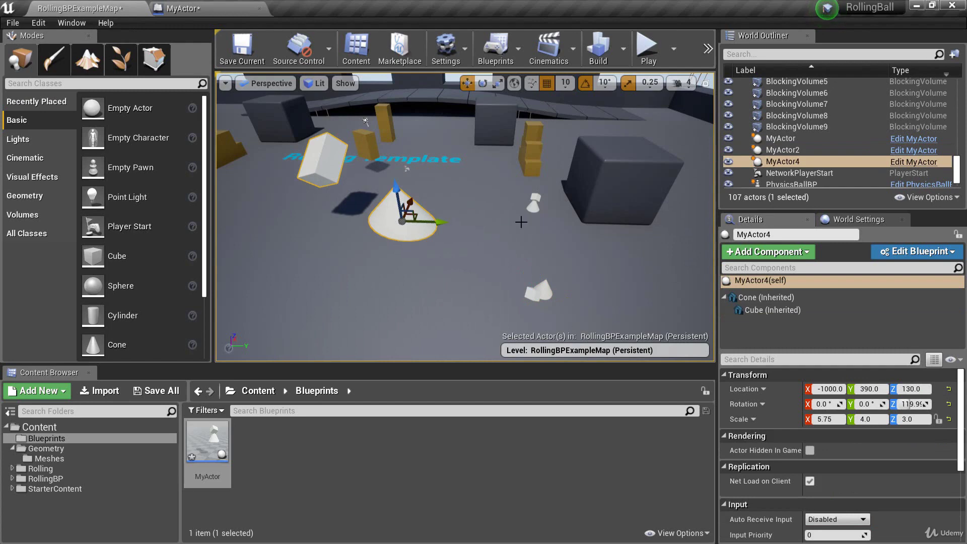
{"action": "key", "text": "ctrl+z"}
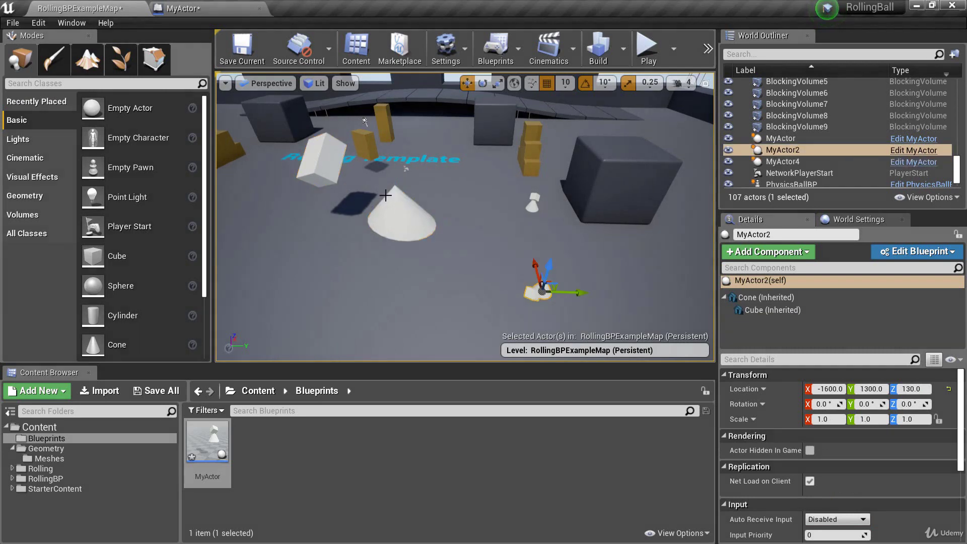